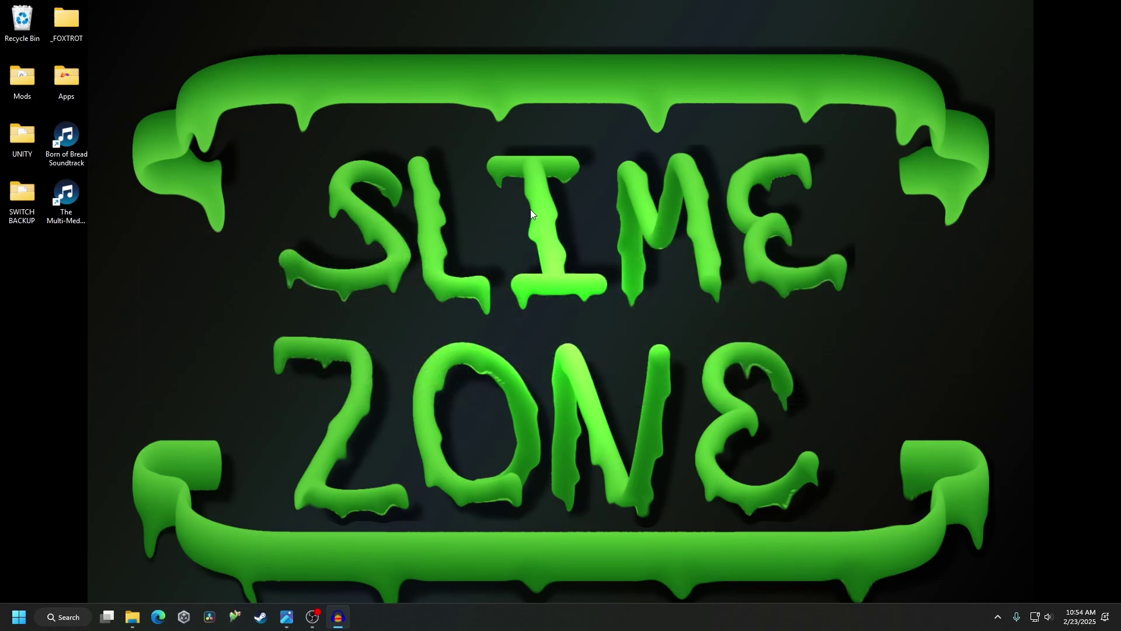
Search 'lovely injector balatro' and download lovely-x86_64-pc-windows-msvc.zip from the v0.7.1 release
left_click(159, 617)
left_click(367, 36)
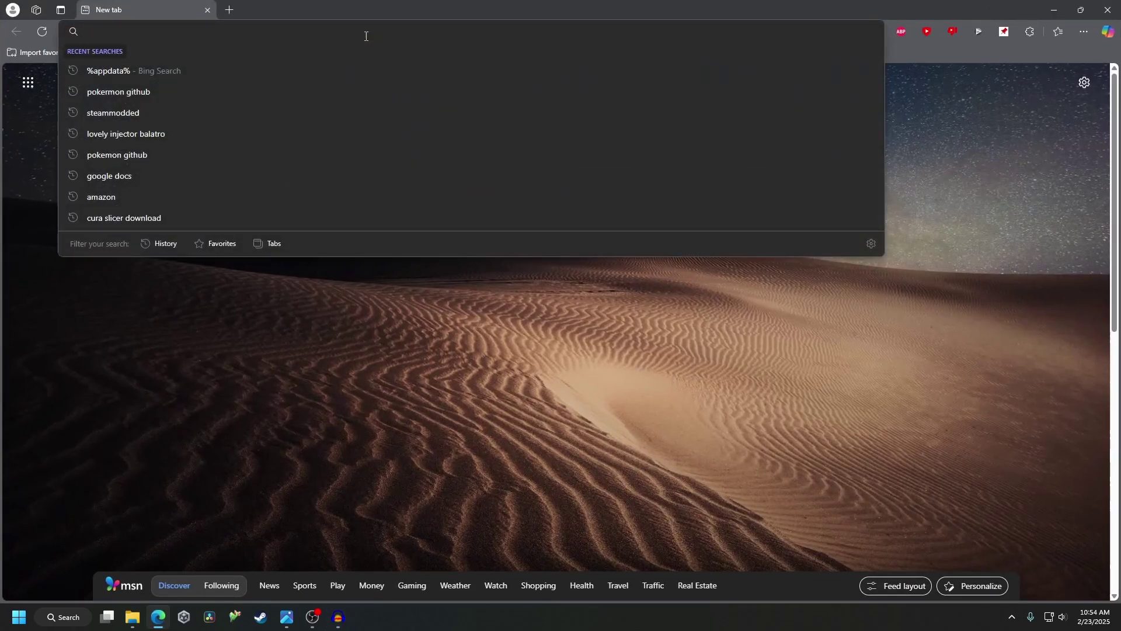
type("lovely injector balatro")
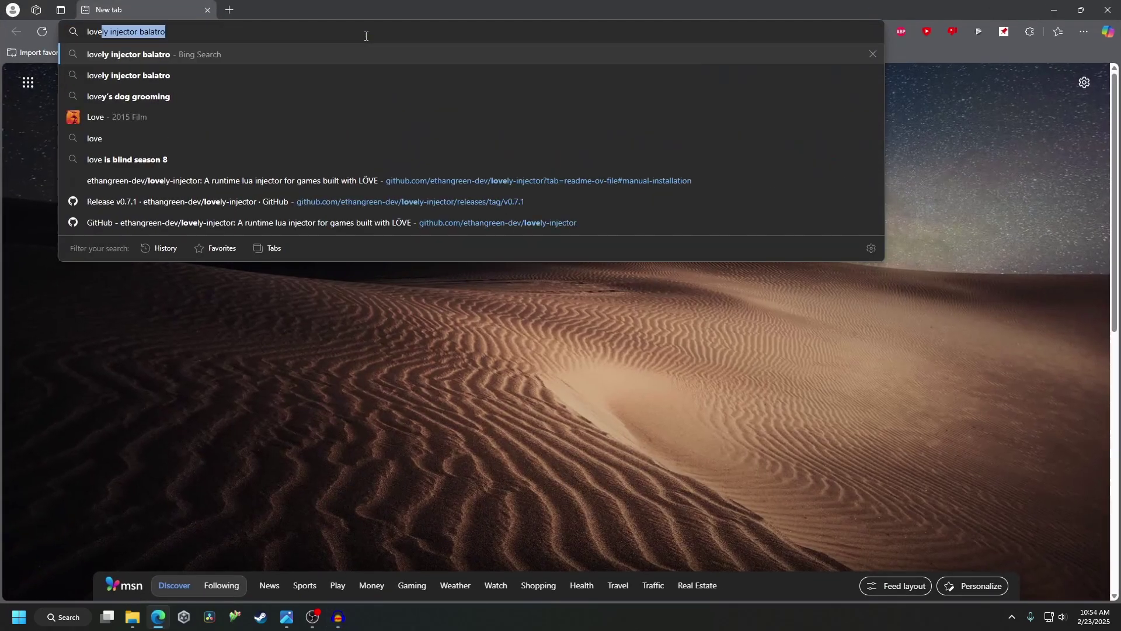
key("Return")
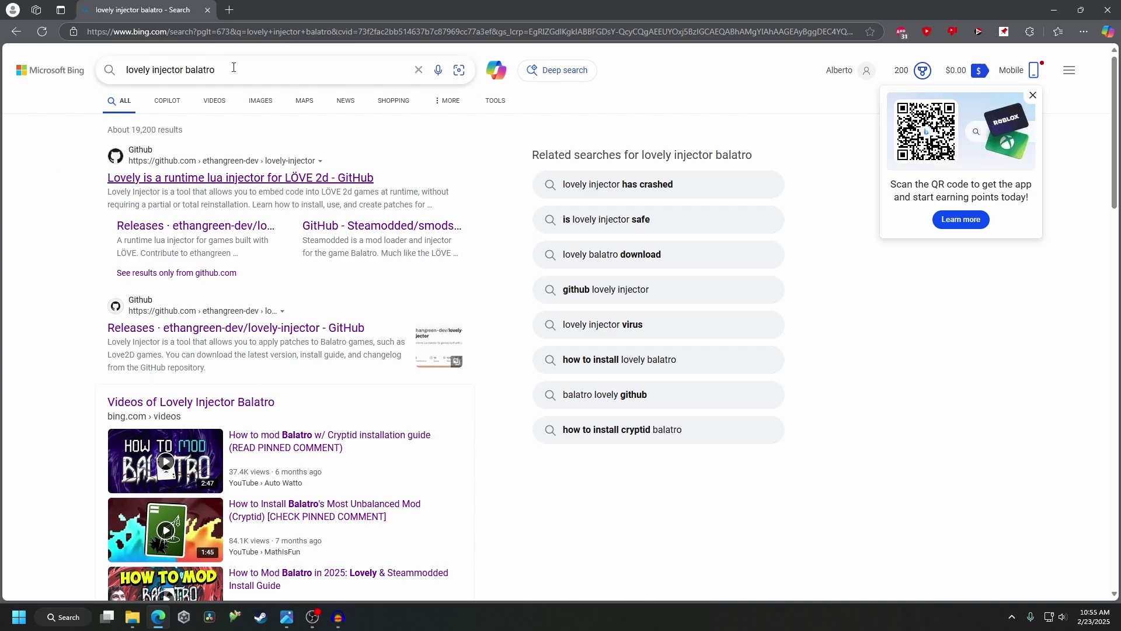
left_click(219, 178)
mouse_move(78, 64)
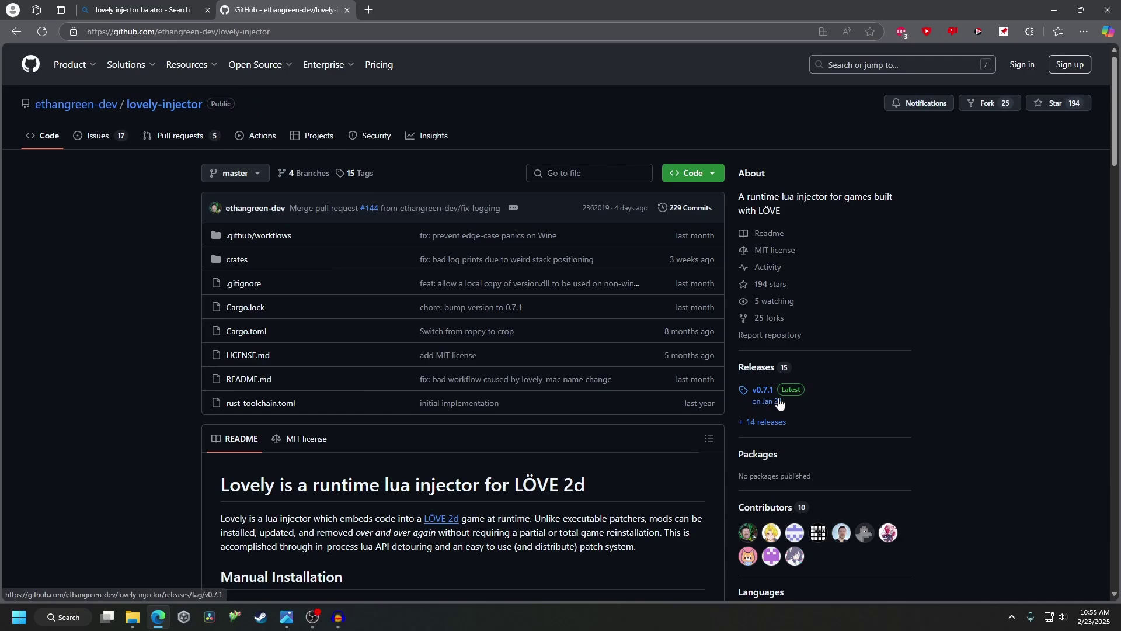
left_click(763, 391)
scroll(307, 292, "down", 2)
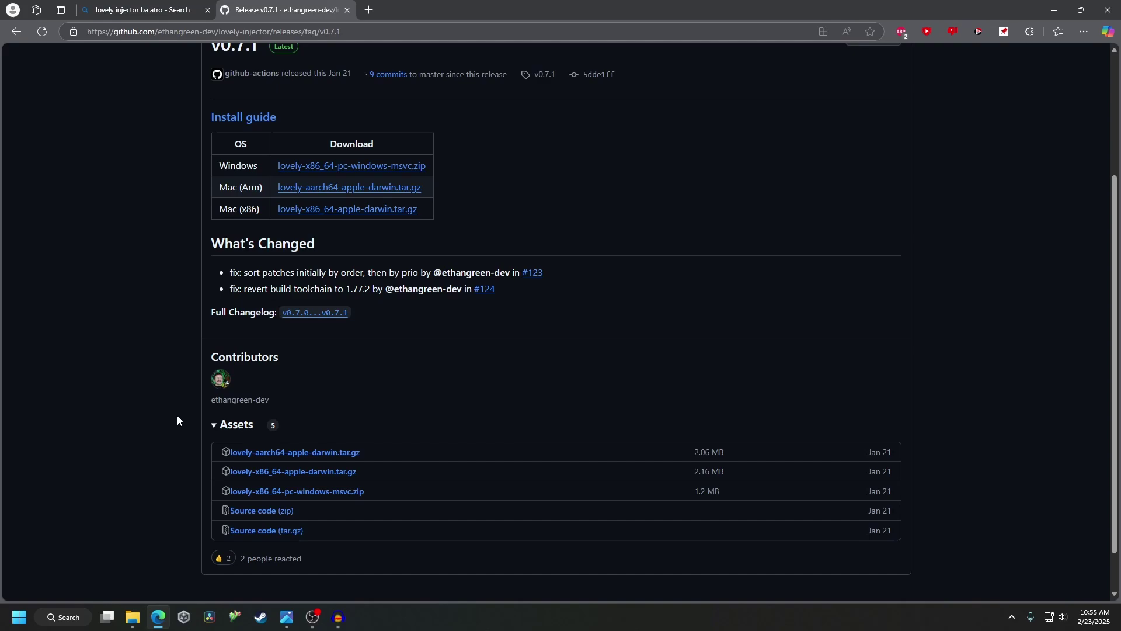
left_click(301, 494)
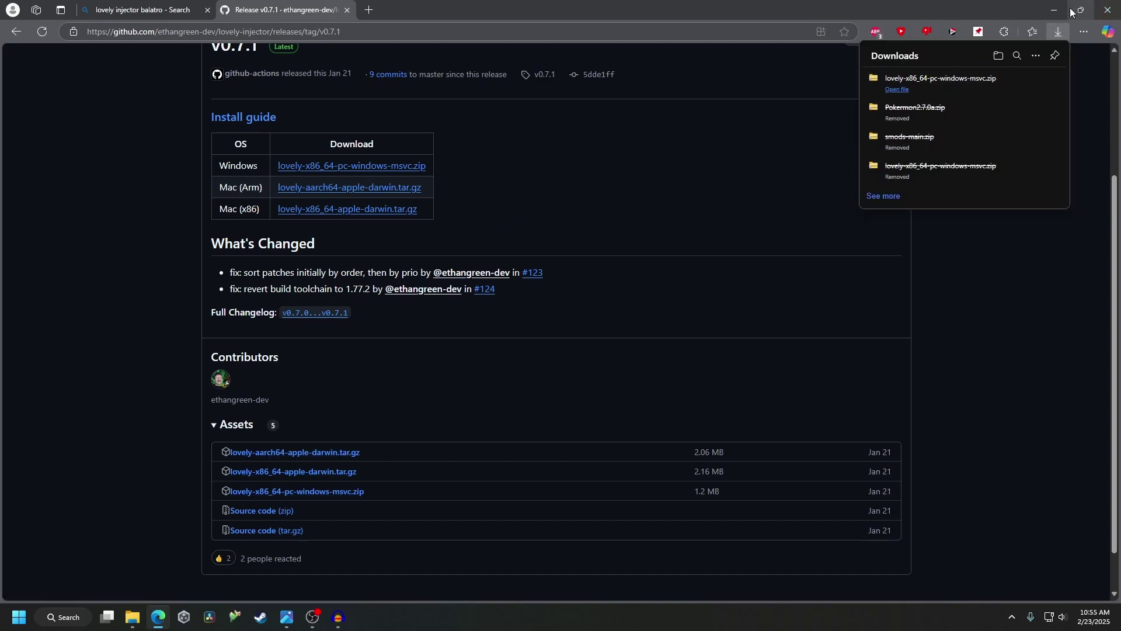
Extract the lovely-injector zip in Downloads and open the extracted folder containing version.dll
mouse_move(955, 82)
left_click(1033, 82)
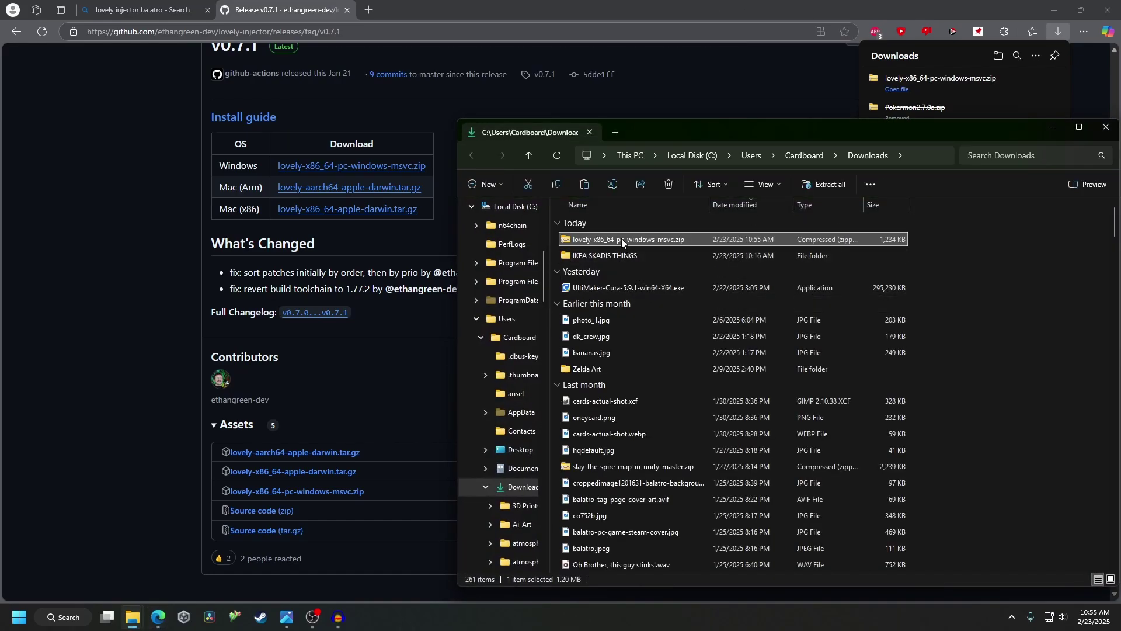
left_click(833, 184)
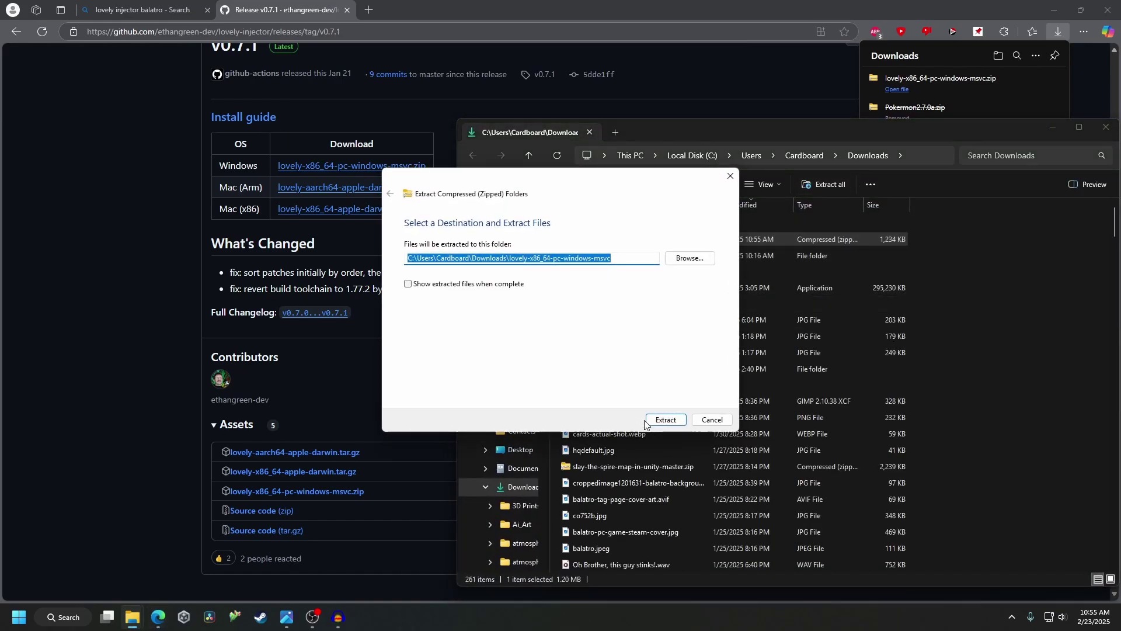
left_click(667, 420)
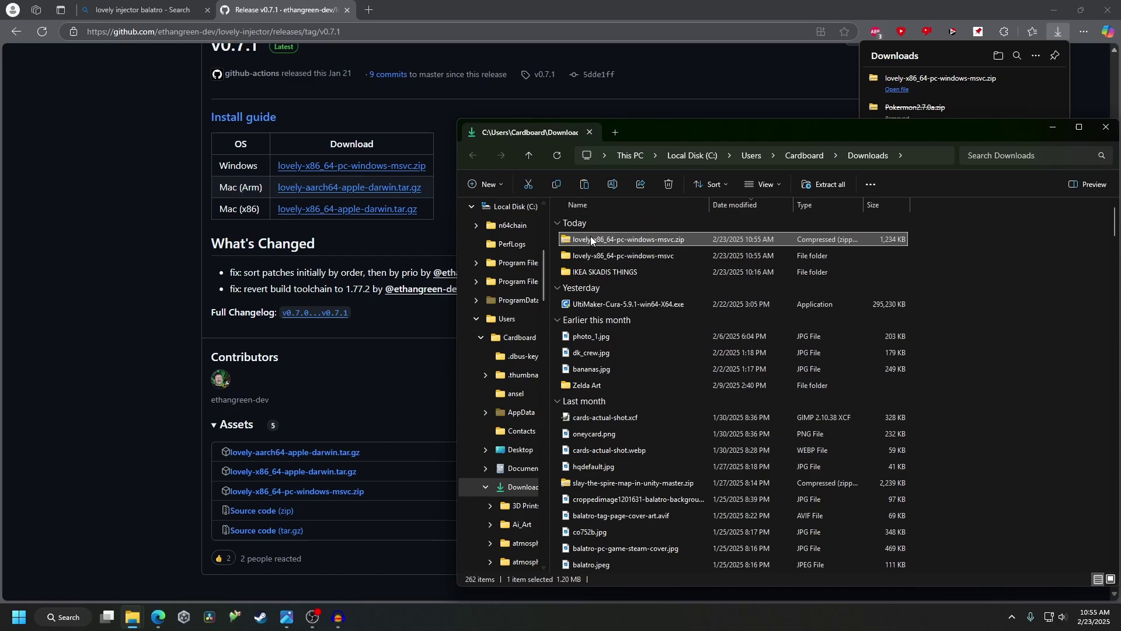
double_click(605, 257)
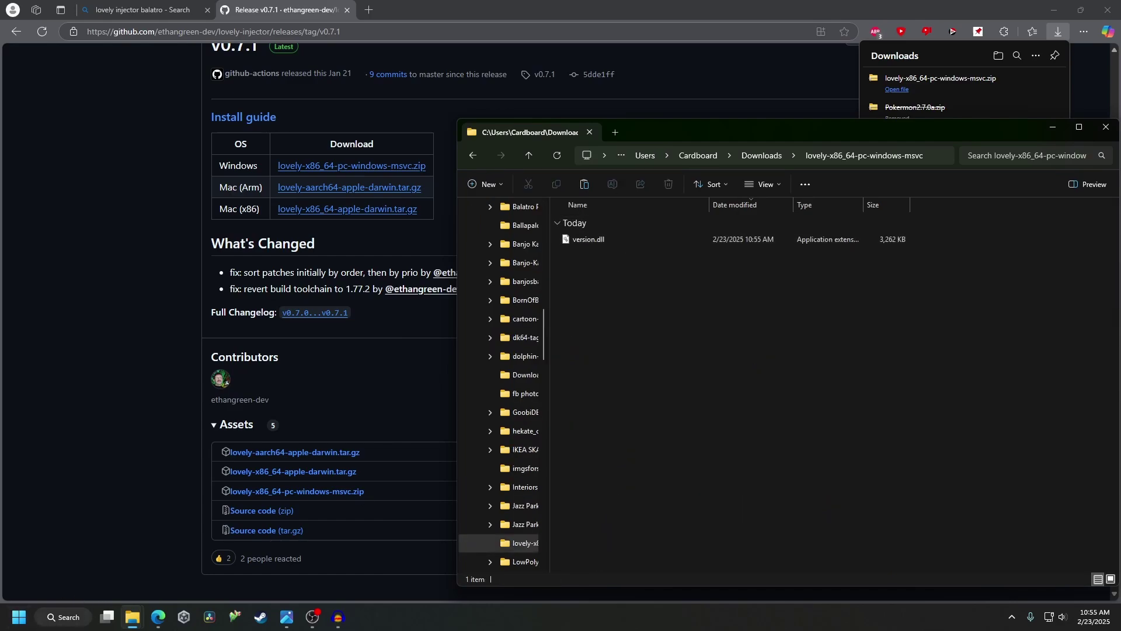
Launch Steam, install Balatro, and run it once
left_click(63, 618)
type("str")
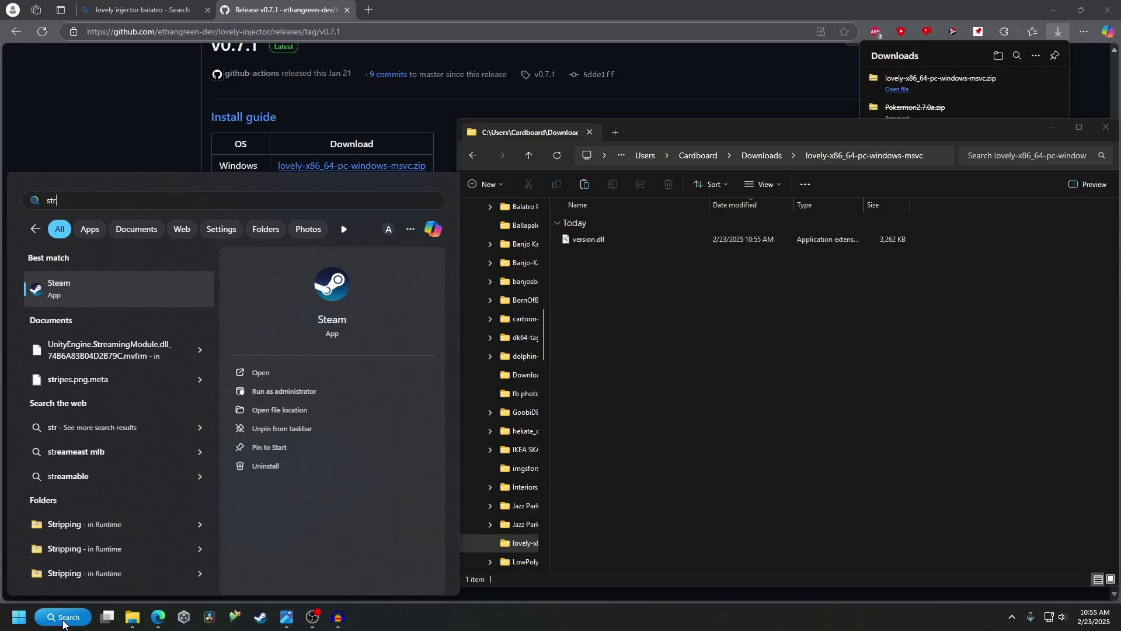
key("Return")
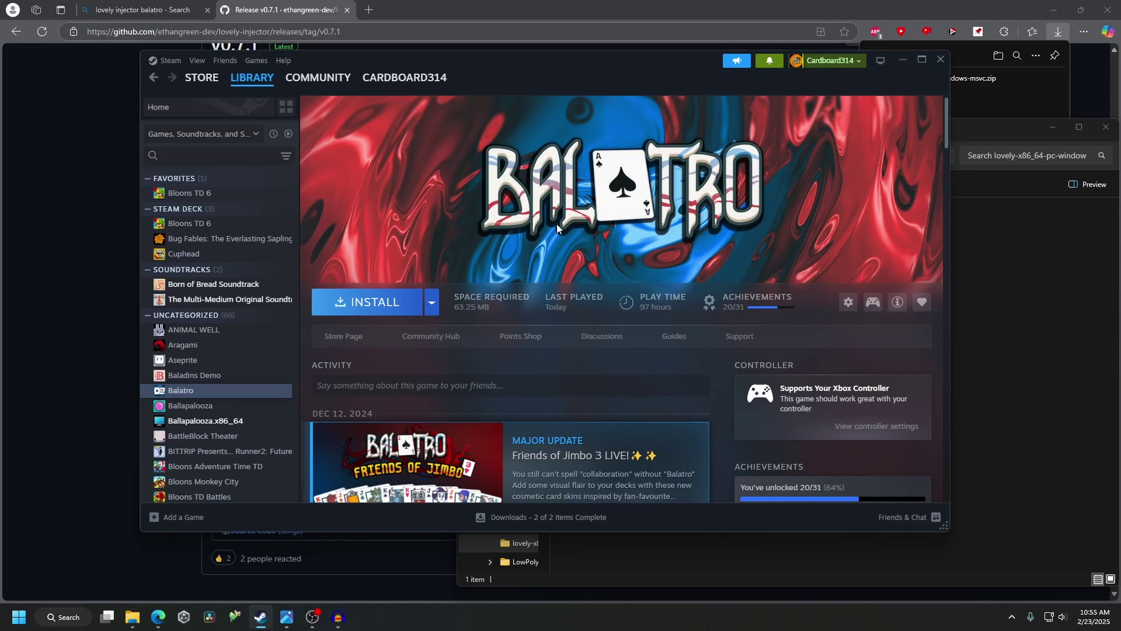
left_click(394, 307)
left_click(509, 401)
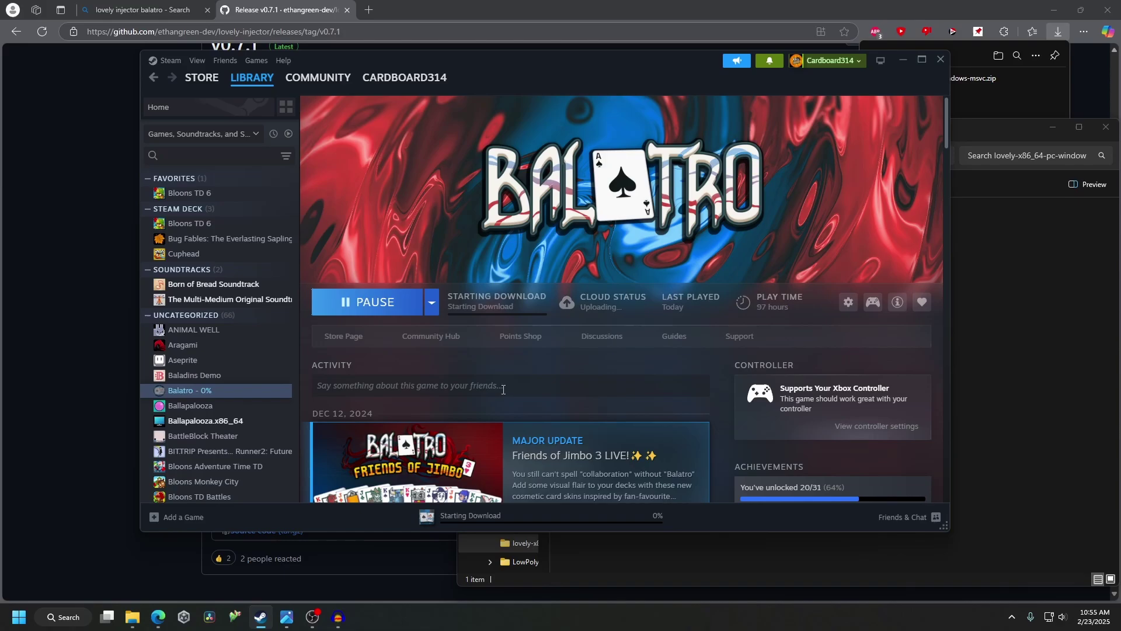
left_click(368, 303)
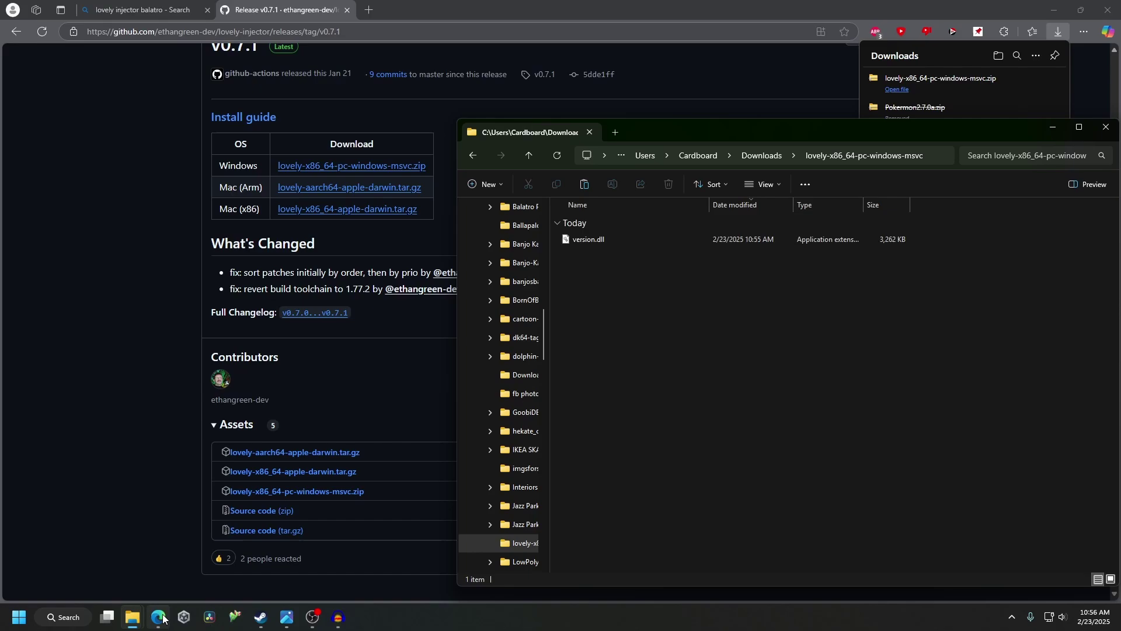
Open Balatro's local game files via Manage > Browse local files in Steam
left_click(261, 618)
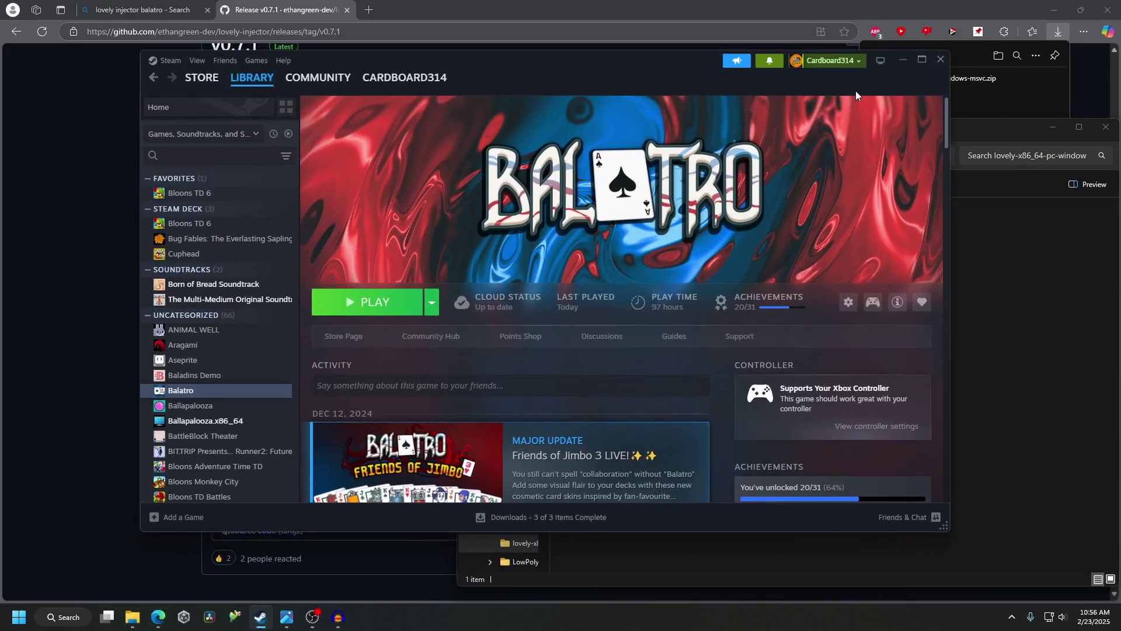
left_click(849, 301)
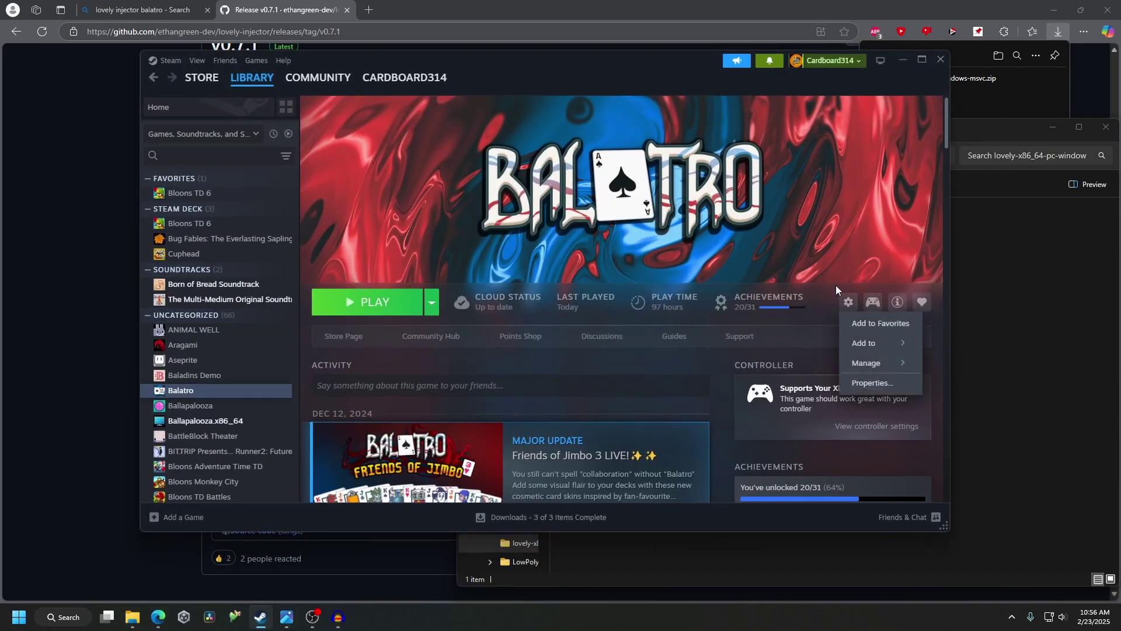
mouse_move(880, 362)
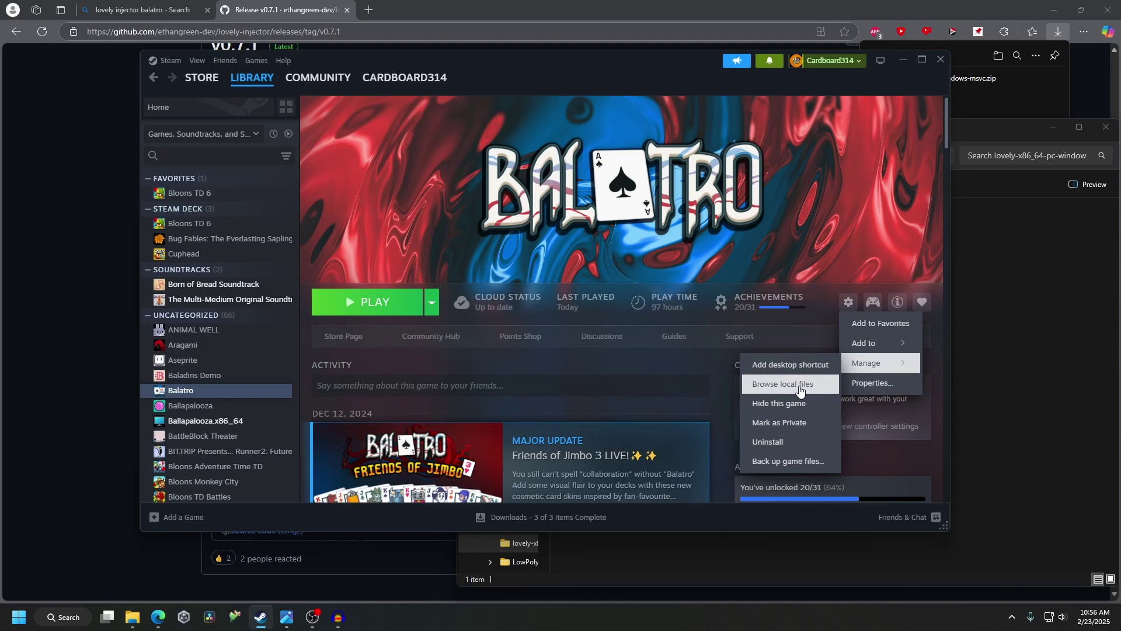
left_click(801, 391)
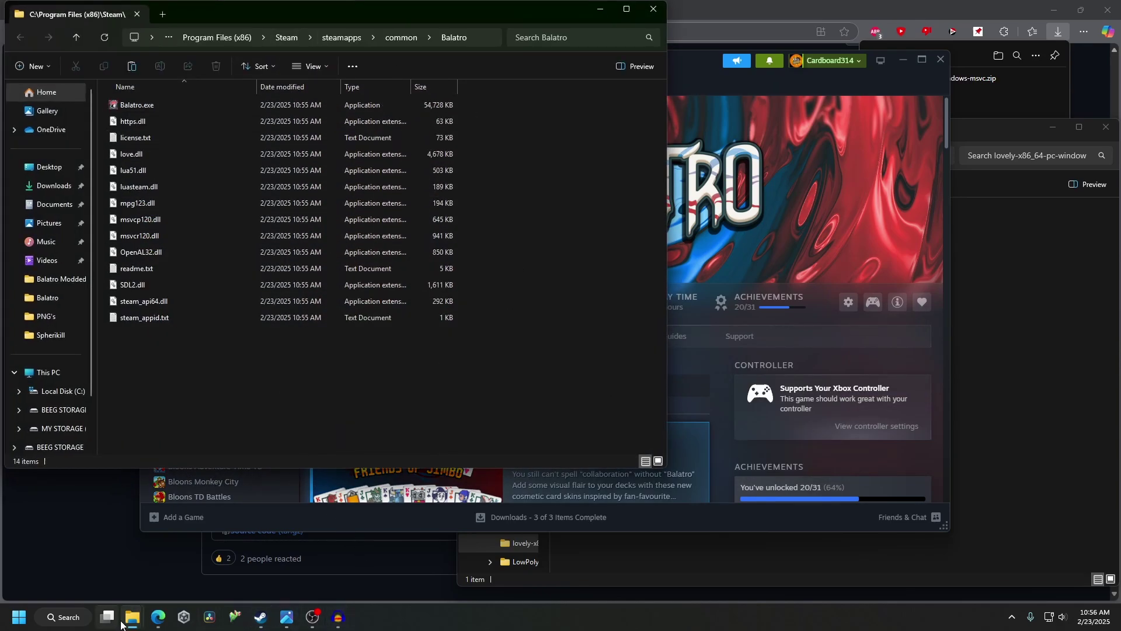
mouse_move(132, 617)
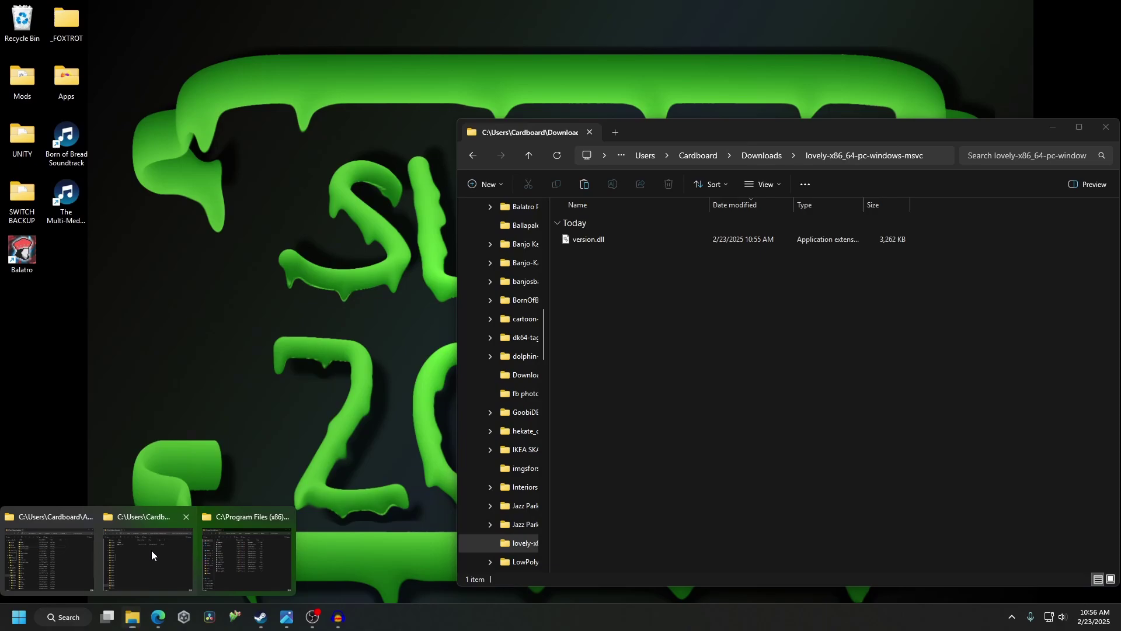
Move version.dll into the Balatro game folder and delete the lovely zip and extracted folder
left_click(152, 551)
mouse_move(607, 239)
left_mouse_down()
mouse_move(551, 234)
mouse_move(158, 355)
left_mouse_up()
left_click(771, 235)
key("BackSpace")
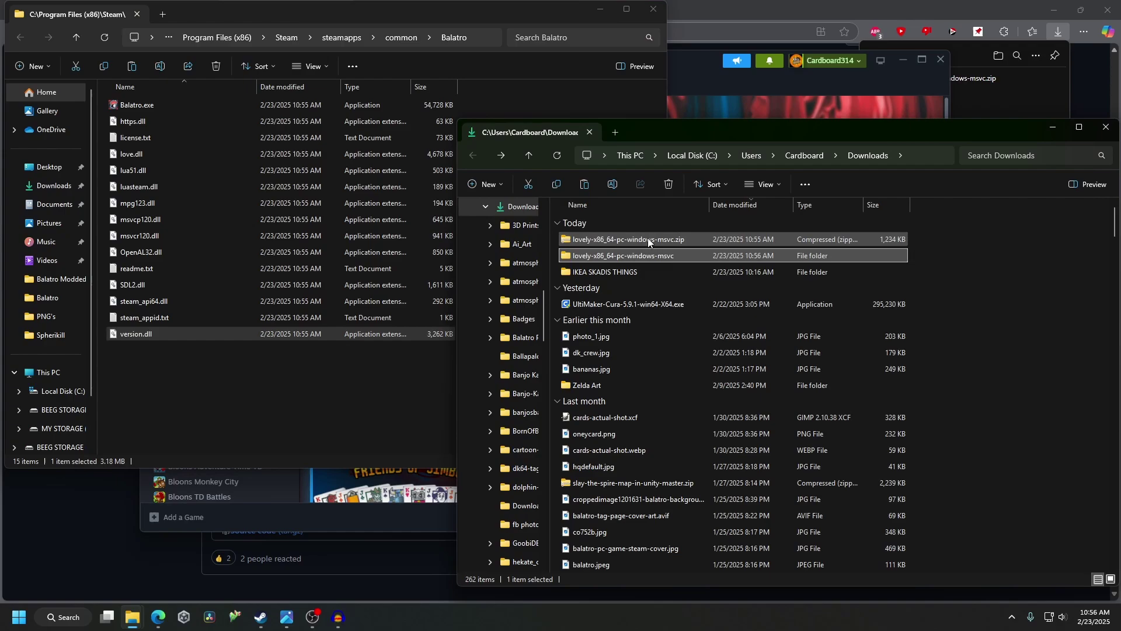
left_click(632, 239, "ctrl")
key("Delete")
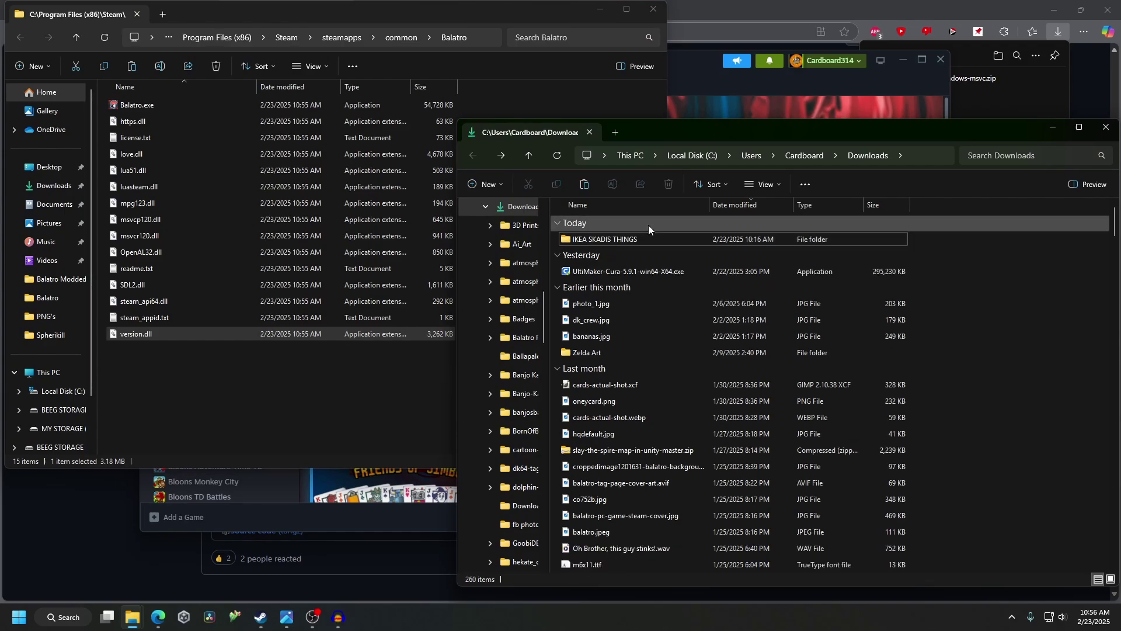
Close all the open File Explorer windows
left_click(1050, 128)
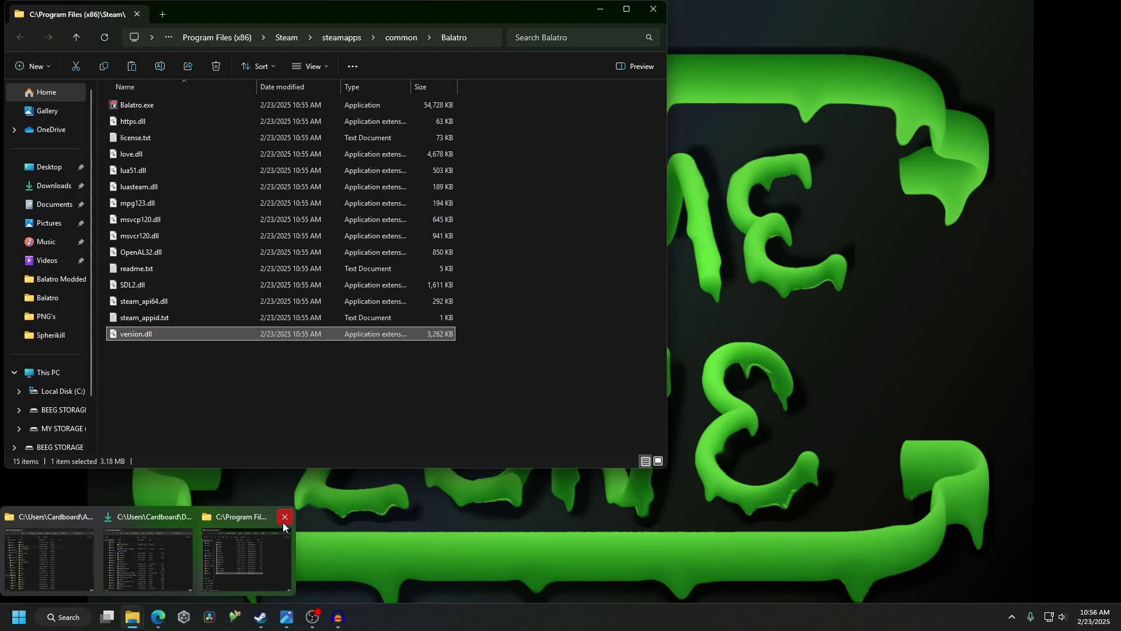
left_click(282, 522)
left_click(225, 517)
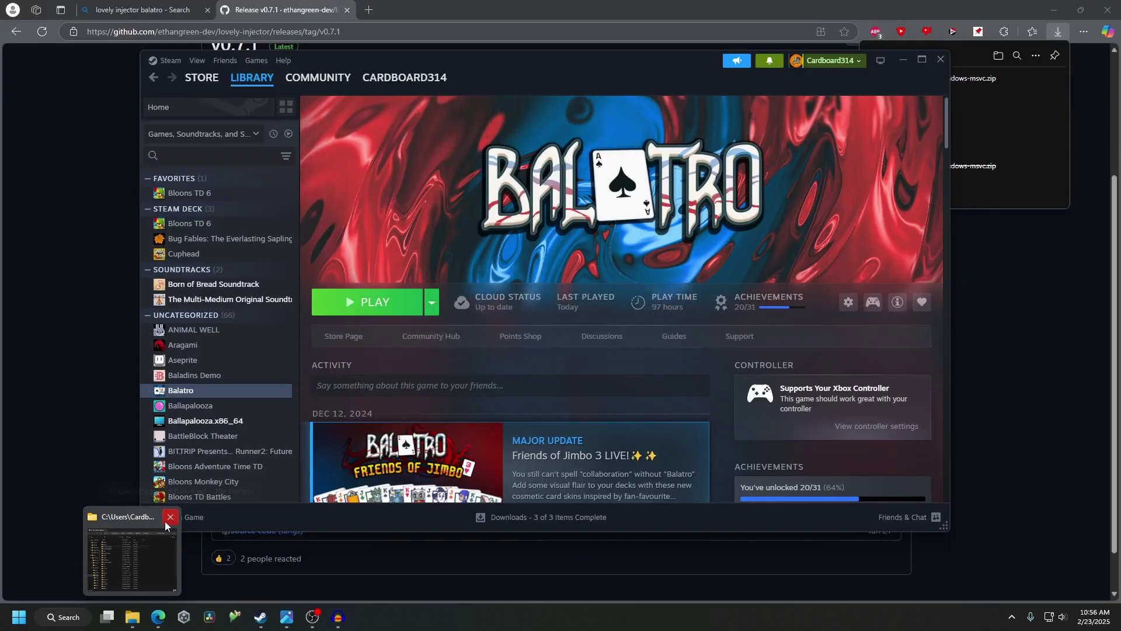
left_click(169, 517)
Search 'steam modded balatro' and download smods-main.zip via Method (3a) of the installation wiki
left_click(394, 8)
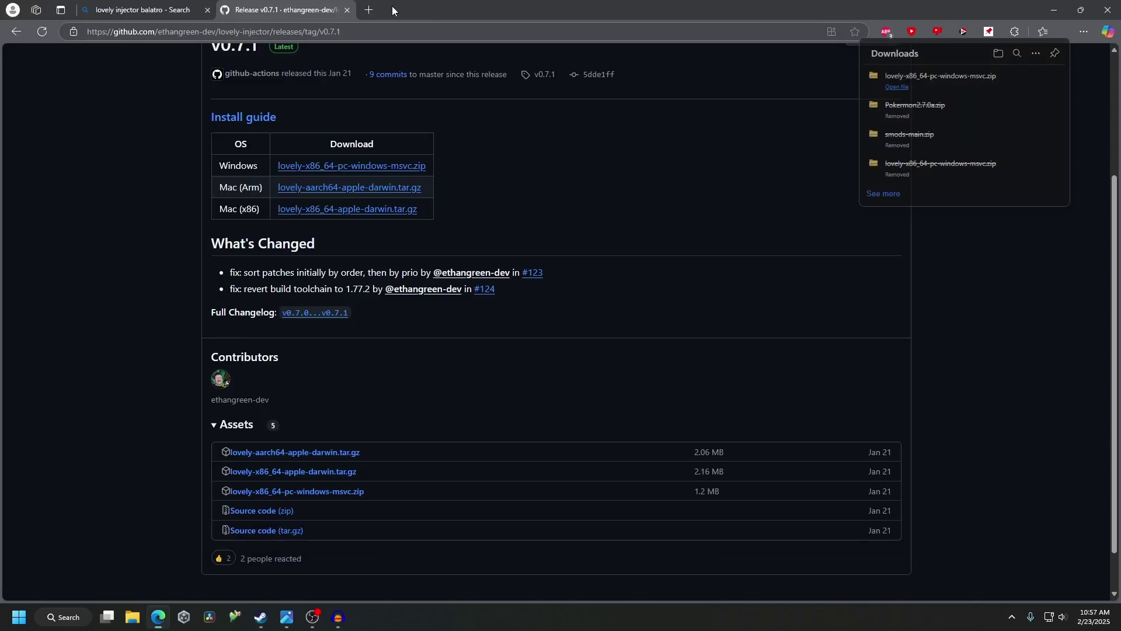
left_click(360, 27)
type("steammoded")
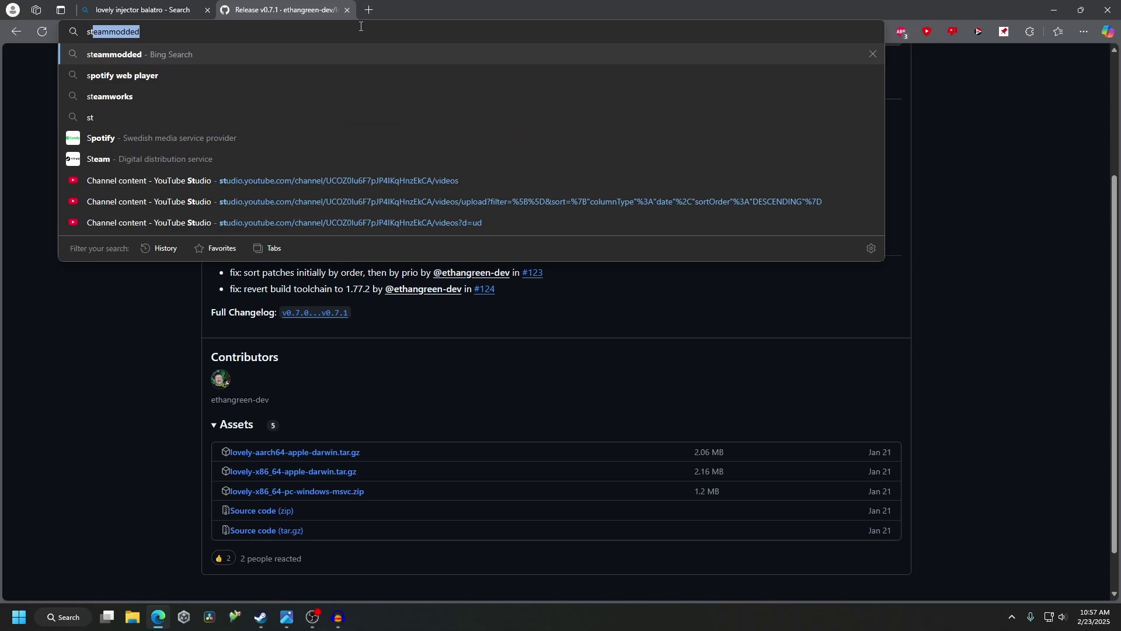
key("BackSpace")
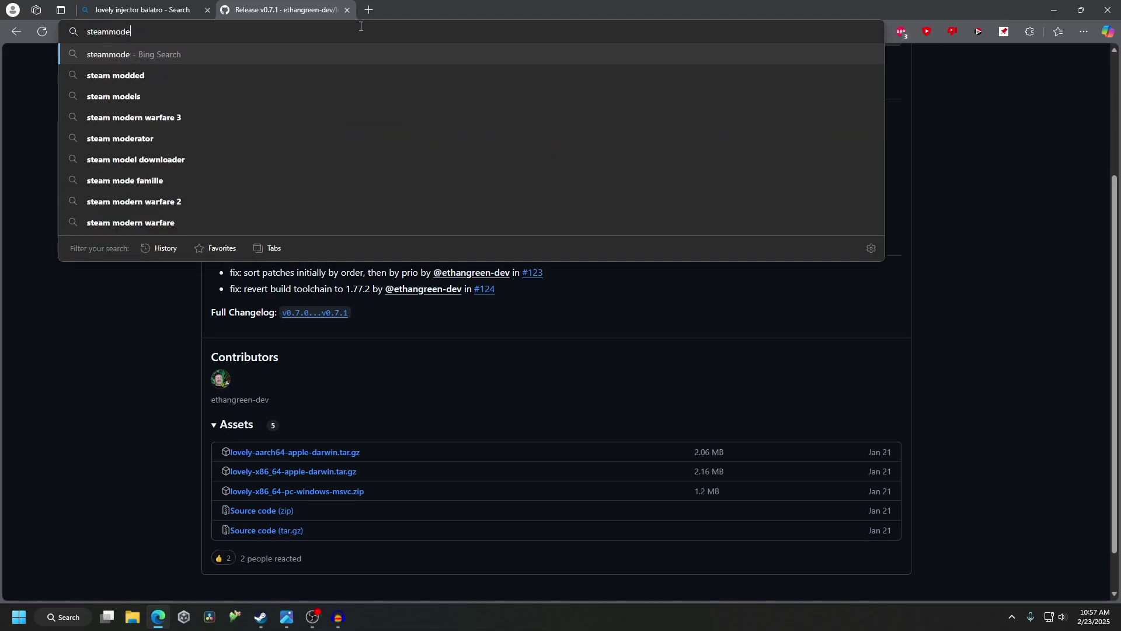
type("dded")
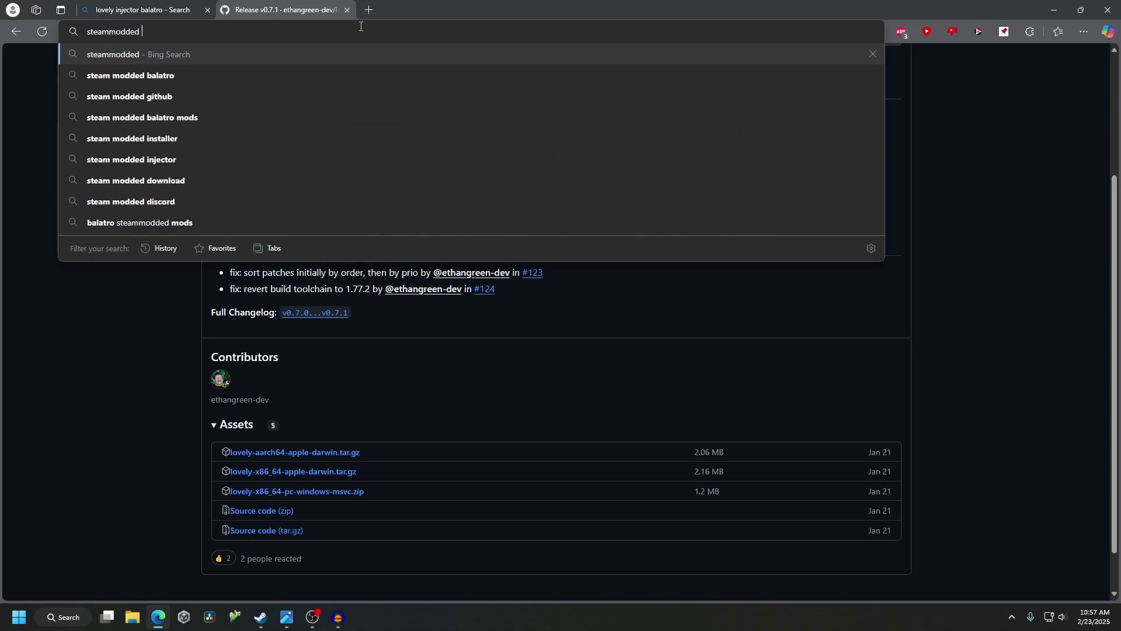
type(" b")
key("Down")
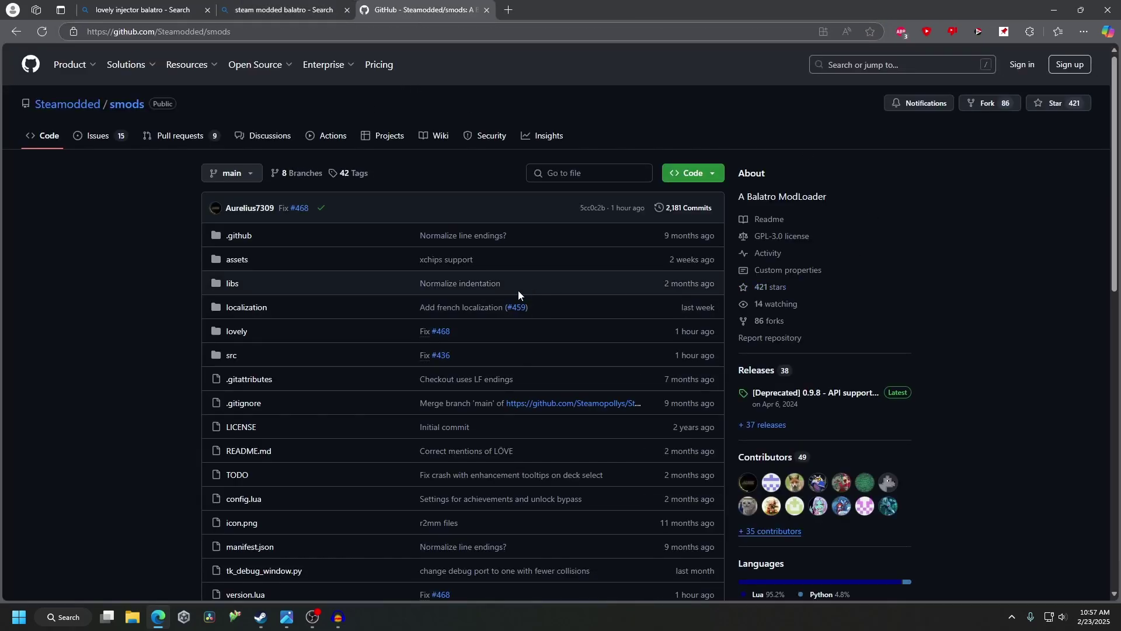
scroll(183, 255, "down", 2)
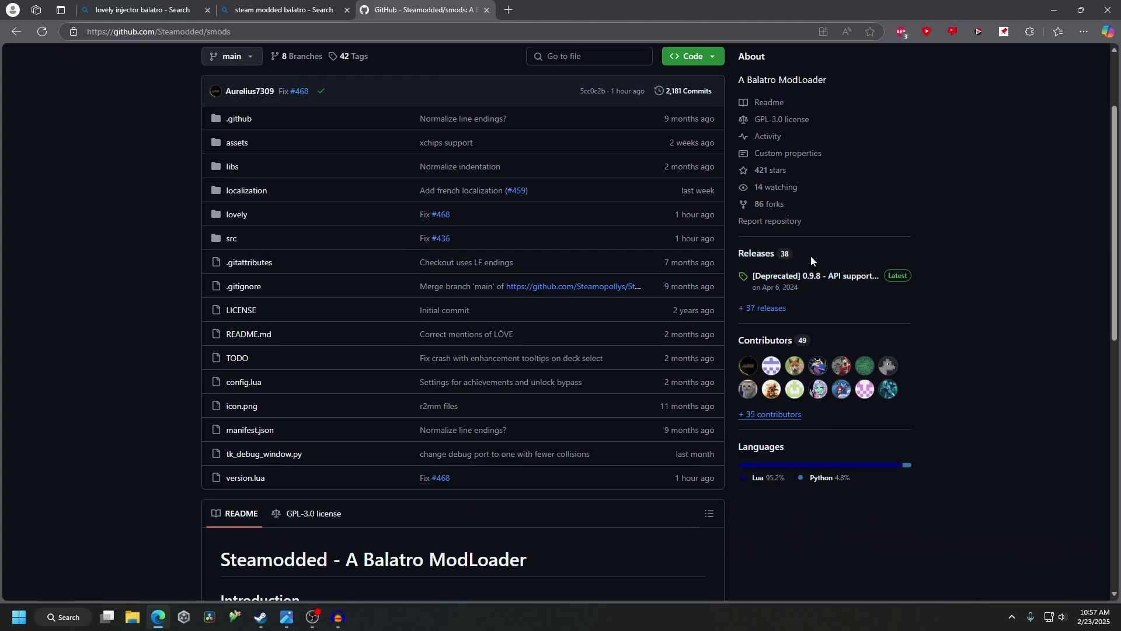
scroll(214, 287, "down", 2)
scroll(216, 287, "down", 2)
scroll(149, 259, "down", 1)
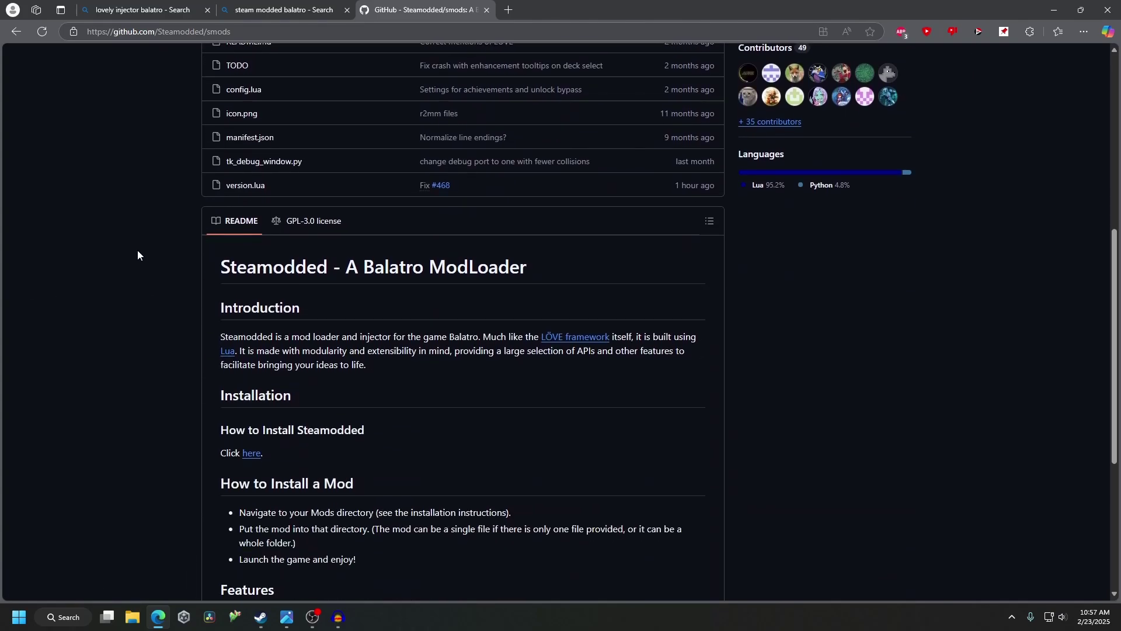
scroll(162, 194, "down", 1)
scroll(201, 243, "down", 1)
scroll(201, 245, "down", 1)
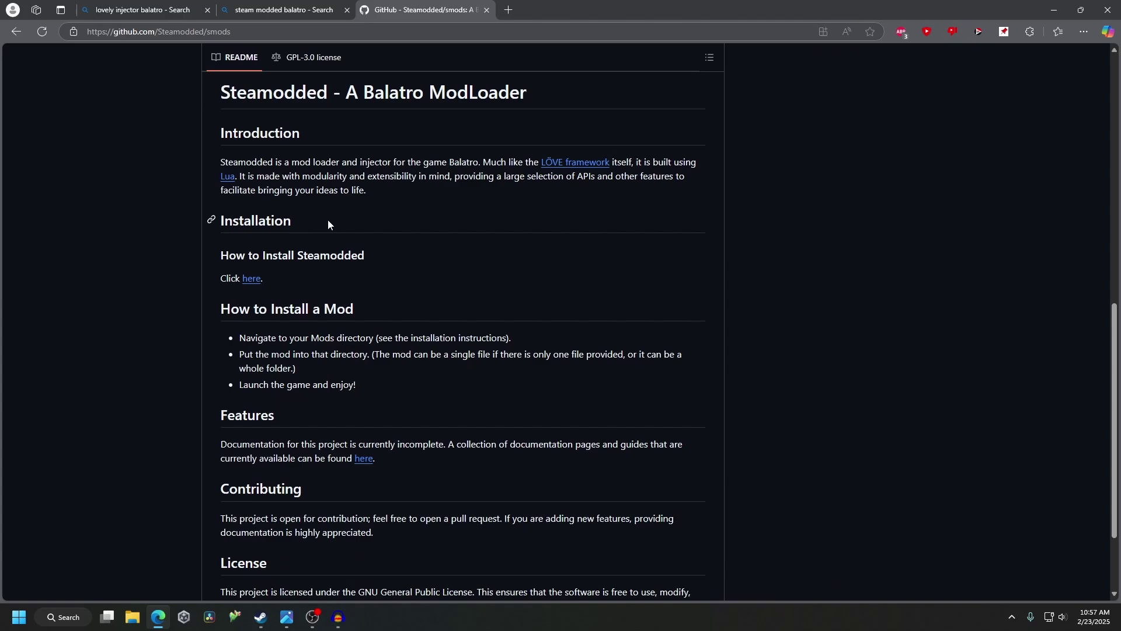
left_click(251, 281)
scroll(183, 208, "down", 1)
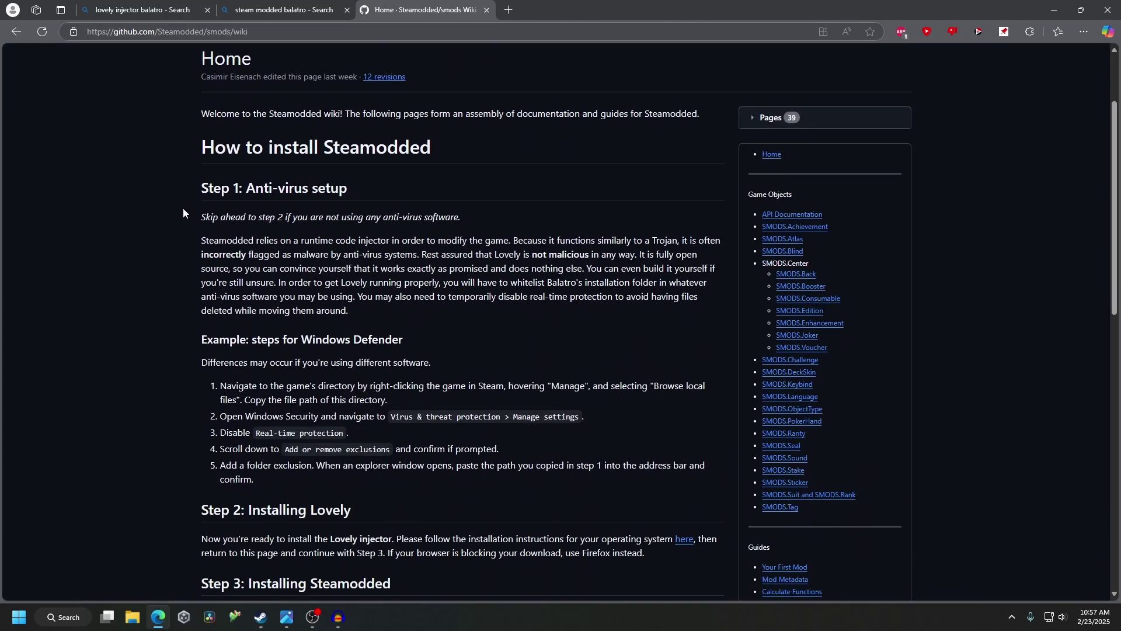
scroll(181, 208, "down", 2)
scroll(189, 204, "down", 3)
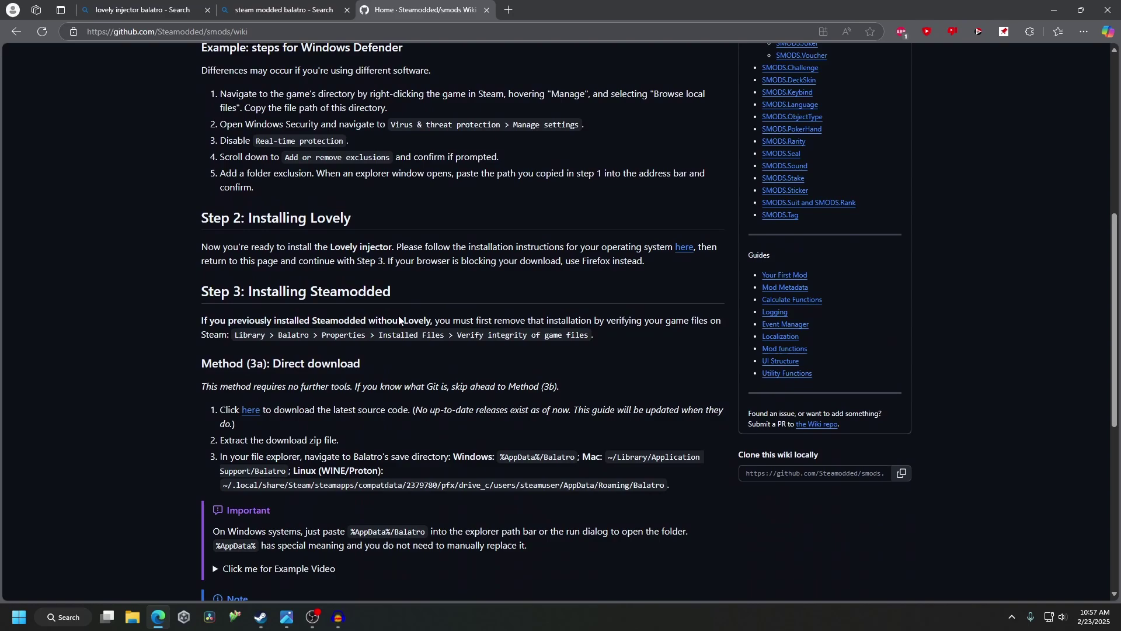
left_click(251, 415)
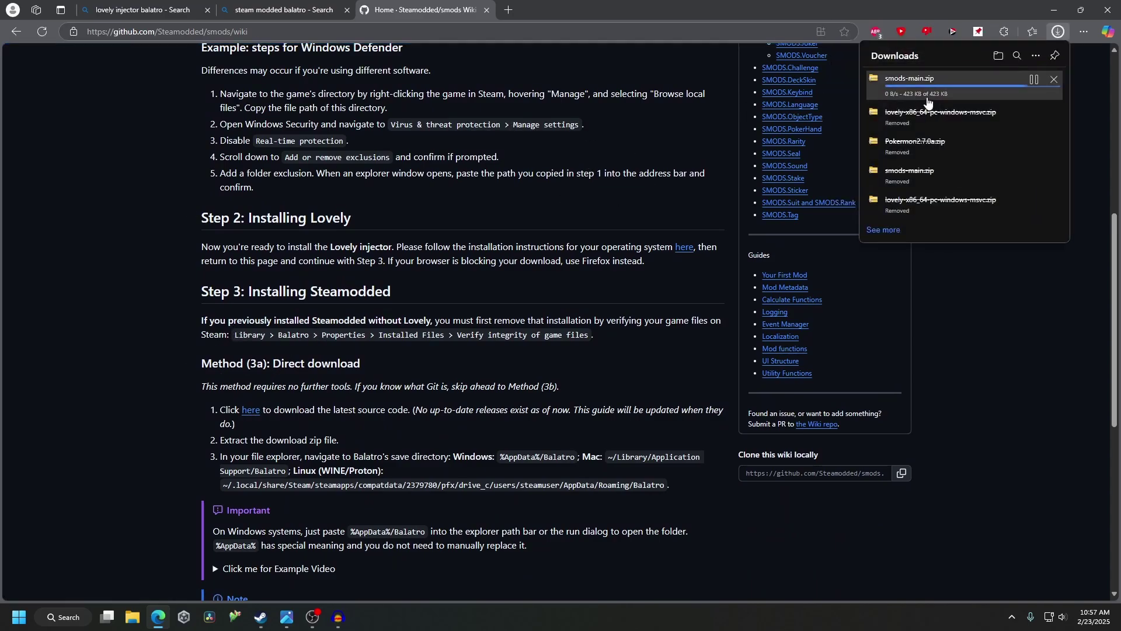
Extract smods-main.zip into a smods-main folder in Downloads
left_click(1033, 79)
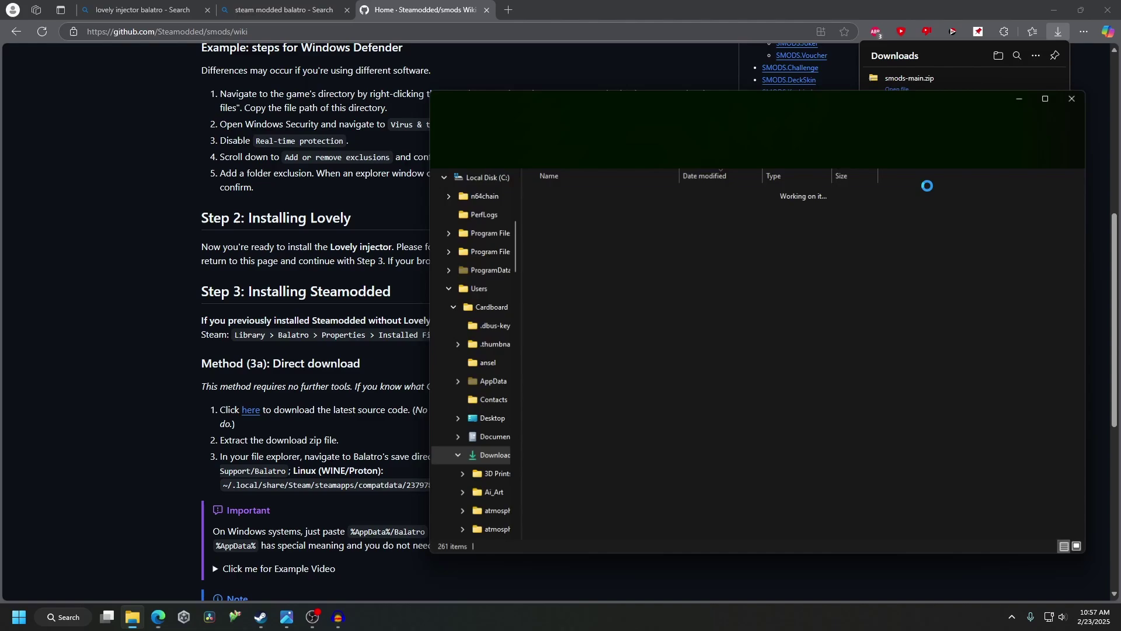
left_click(799, 154)
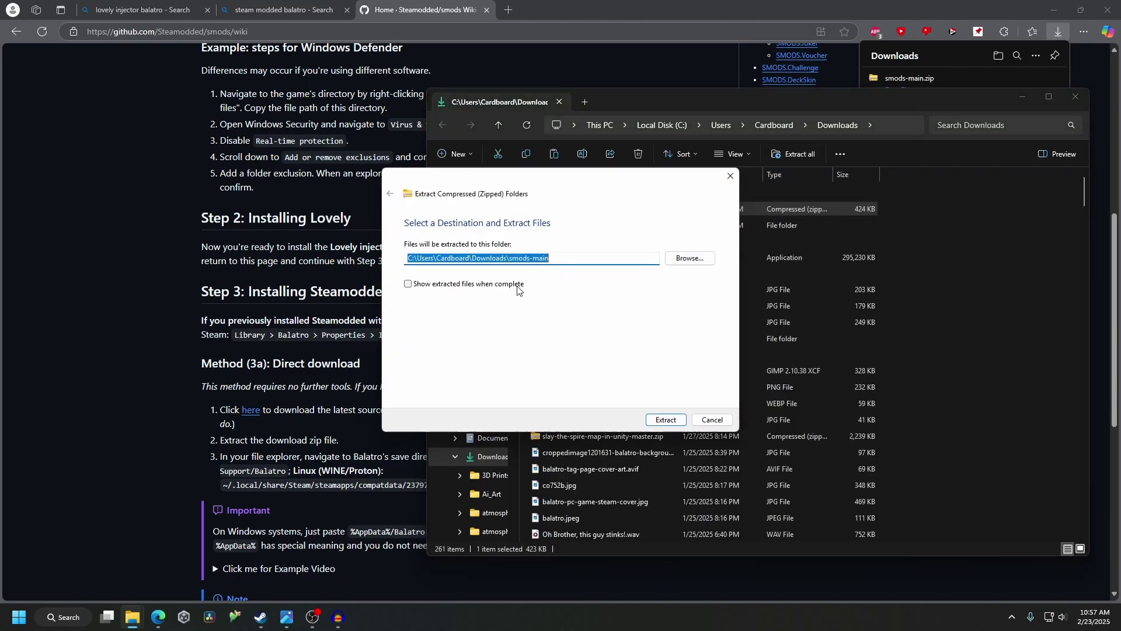
left_click(666, 420)
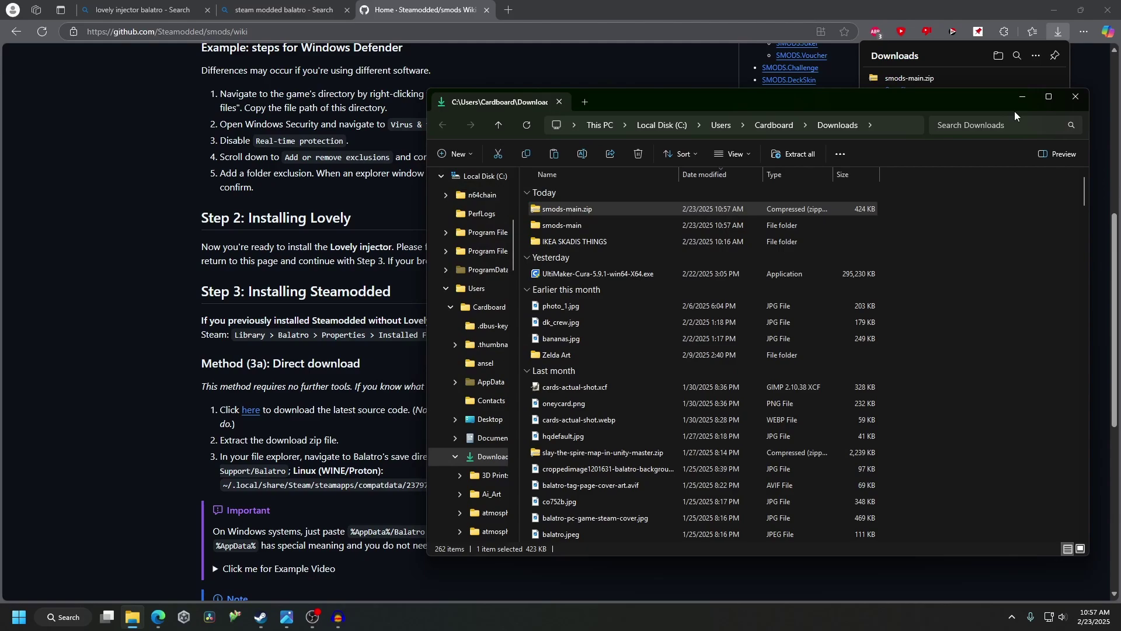
Search 'pokermon github' and download Pokermon2.7.0a.zip from the latest release
left_click(1023, 99)
scroll(232, 123, "up", 3)
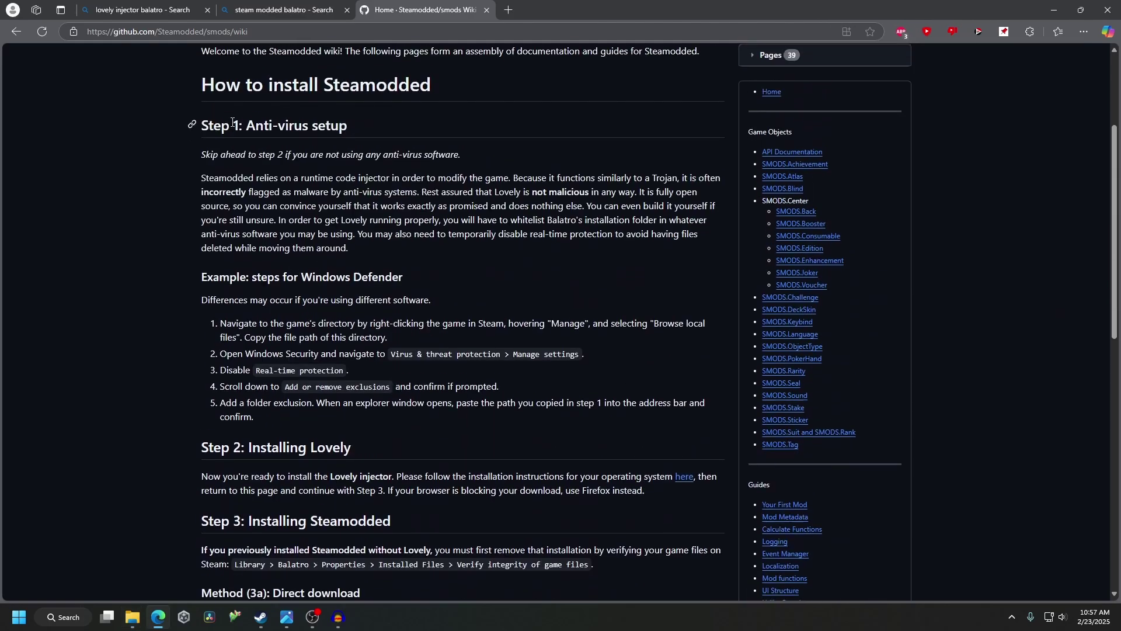
scroll(232, 123, "up", 3)
left_click(323, 31)
type("po")
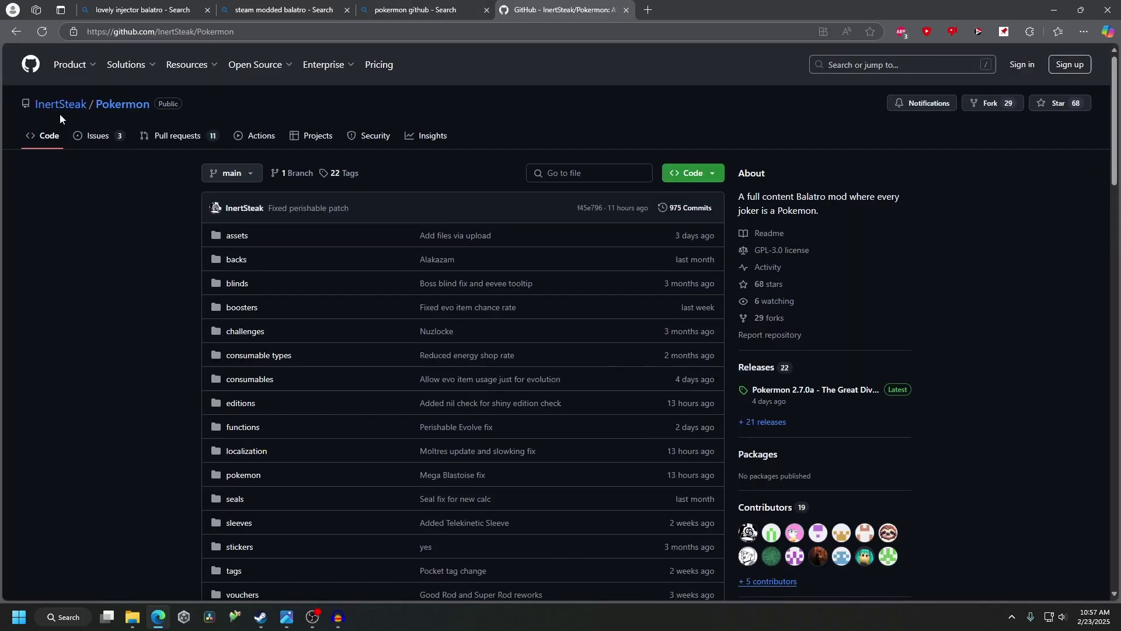
left_click(815, 390)
scroll(423, 292, "down", 3)
scroll(423, 292, "down", 3)
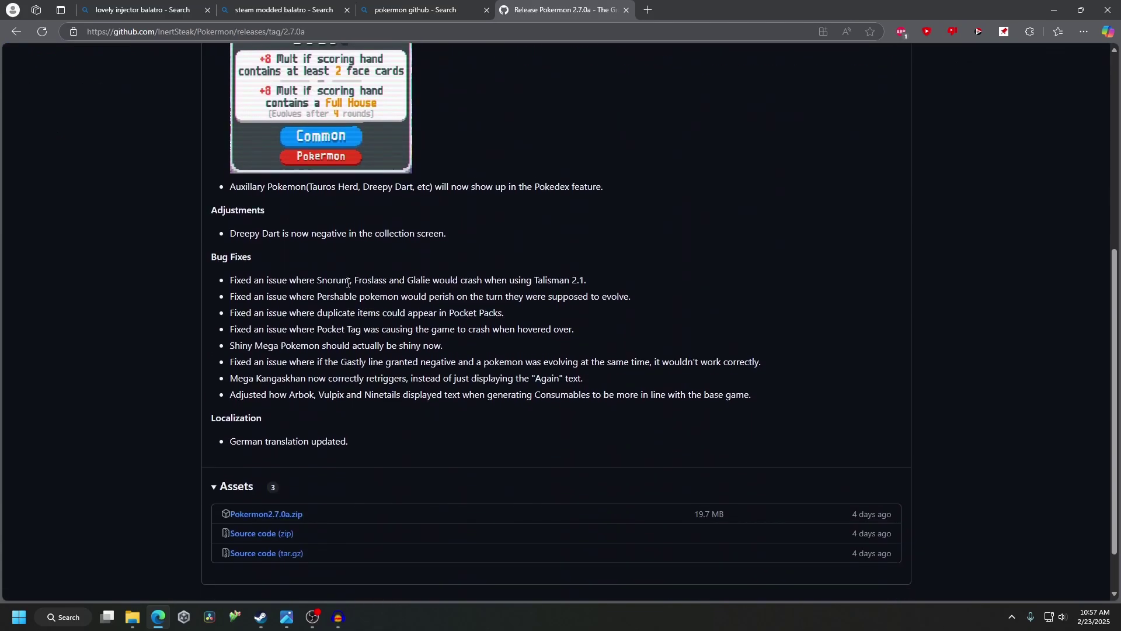
scroll(320, 266, "up", 1)
scroll(338, 176, "up", 4)
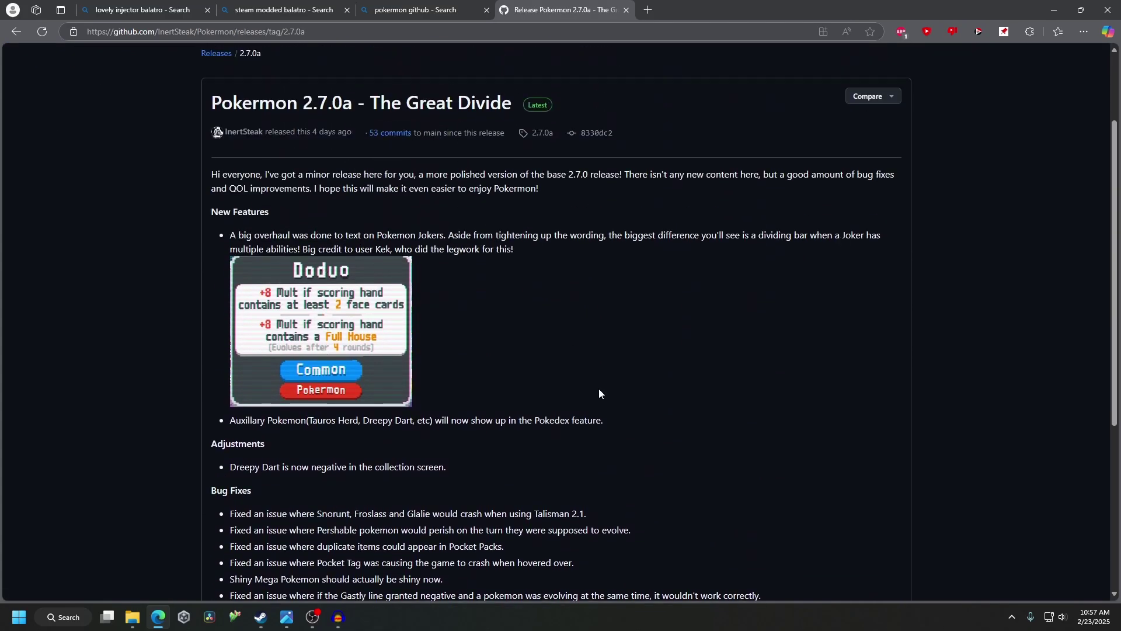
scroll(565, 439, "down", 4)
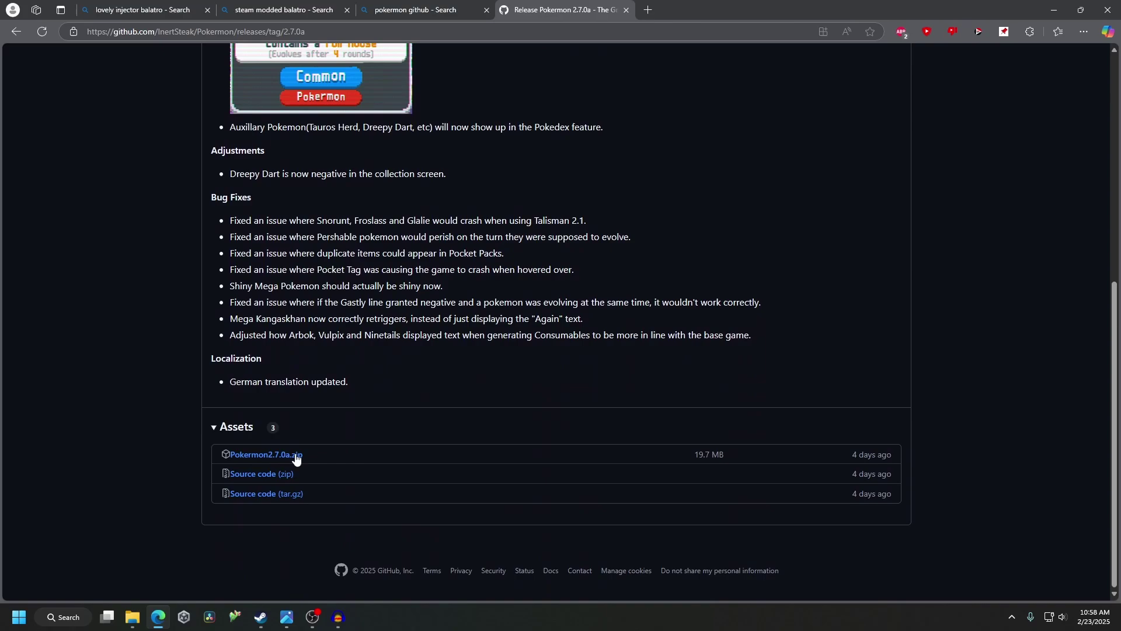
left_click(278, 456)
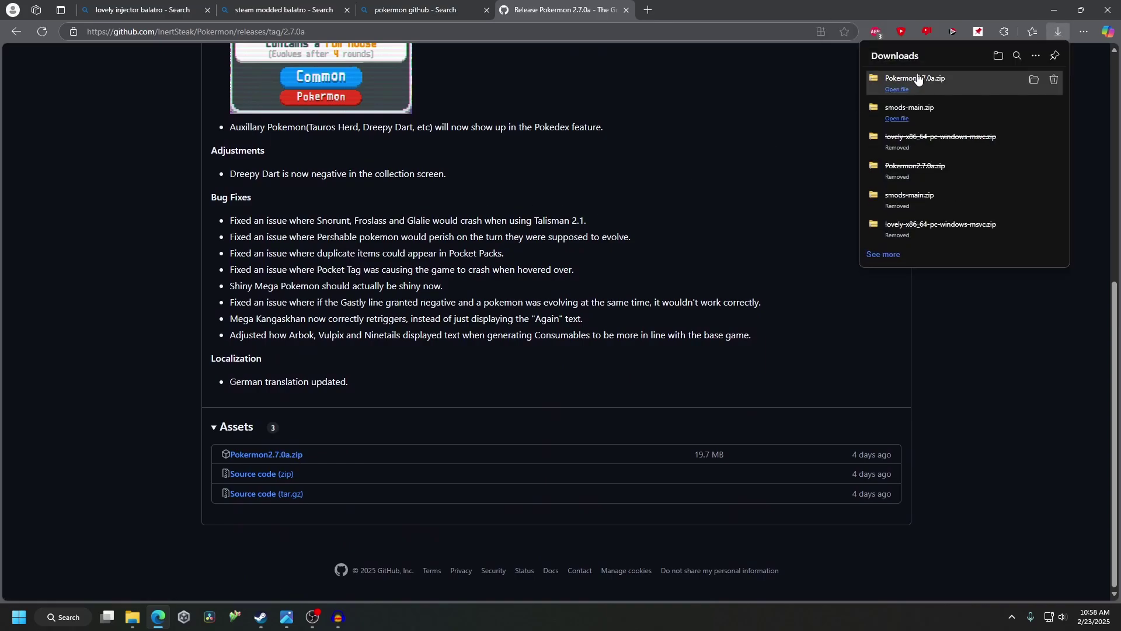
Extract Pokermon2.7.0a.zip into a Pokermon2.7.0a folder in Downloads
left_click(1031, 80)
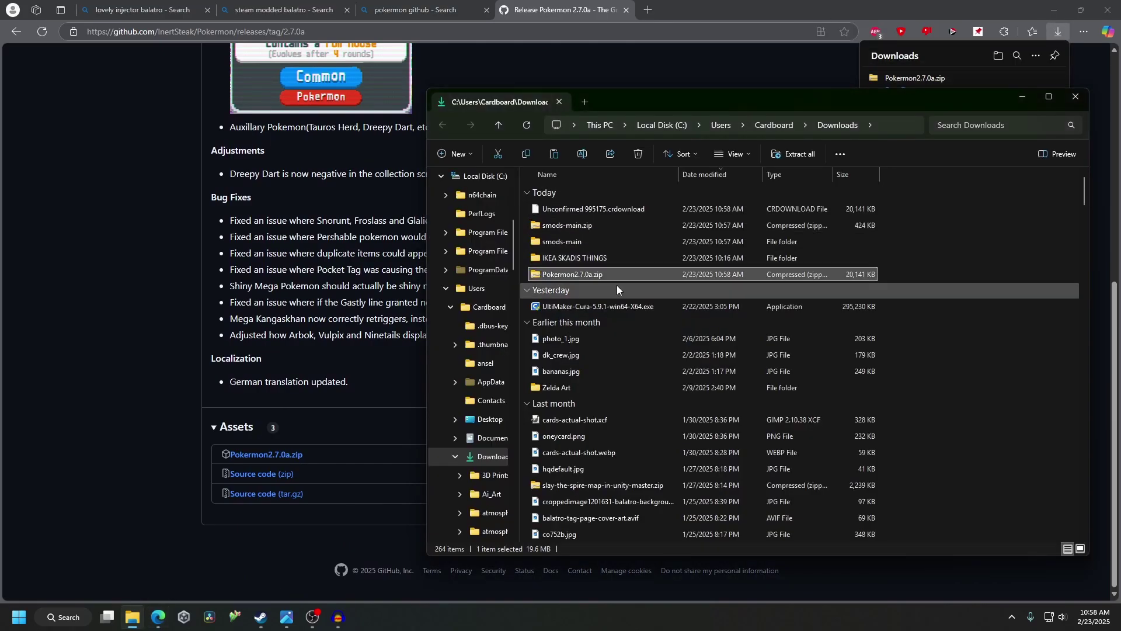
left_click(787, 155)
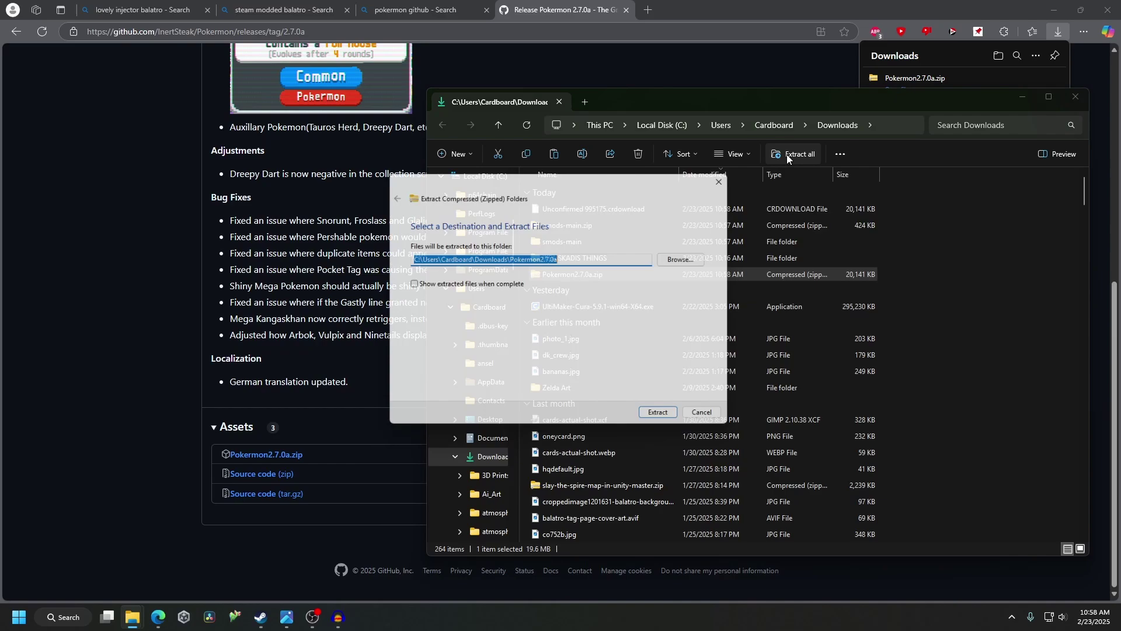
key("Return")
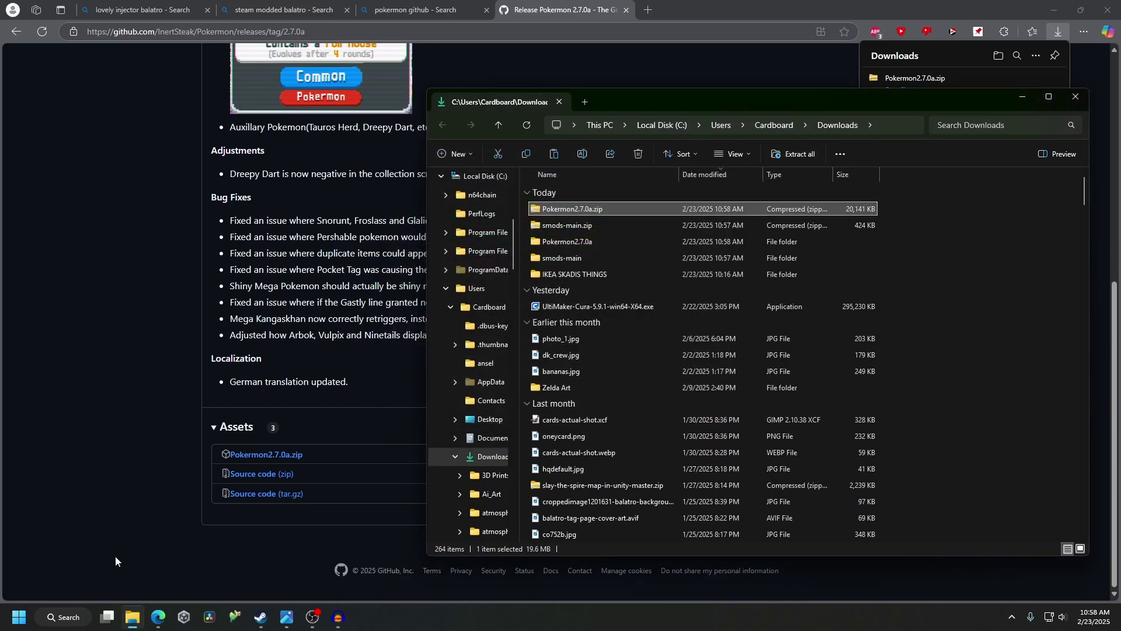
Open %appdata%\Balatro in File Explorer, then search Windows for 'balatro'
left_click(70, 618)
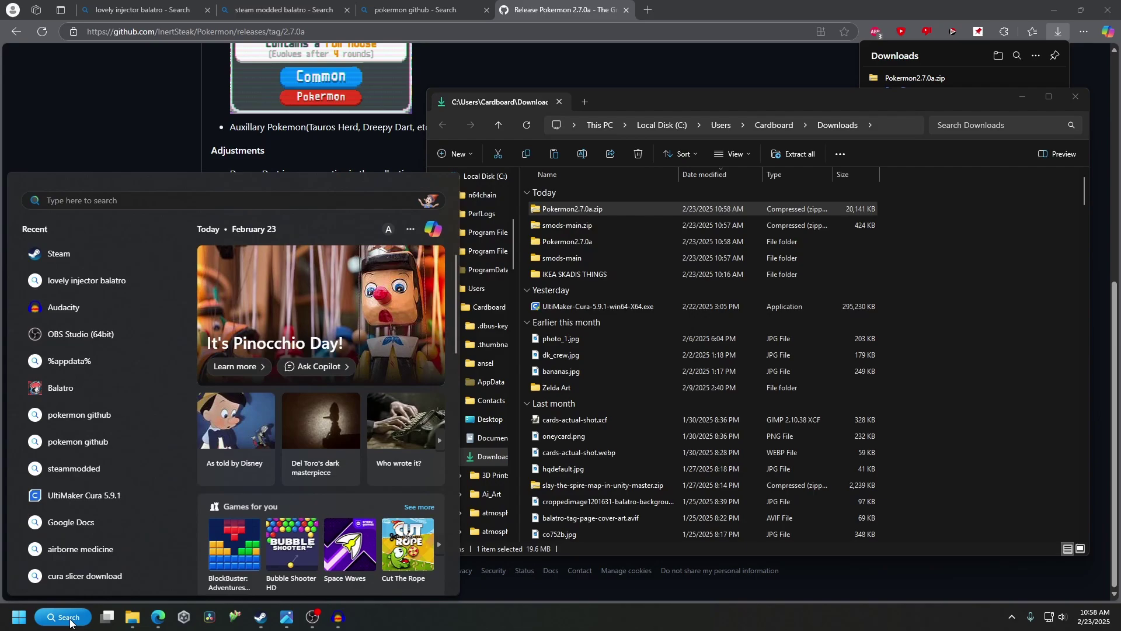
type("%a")
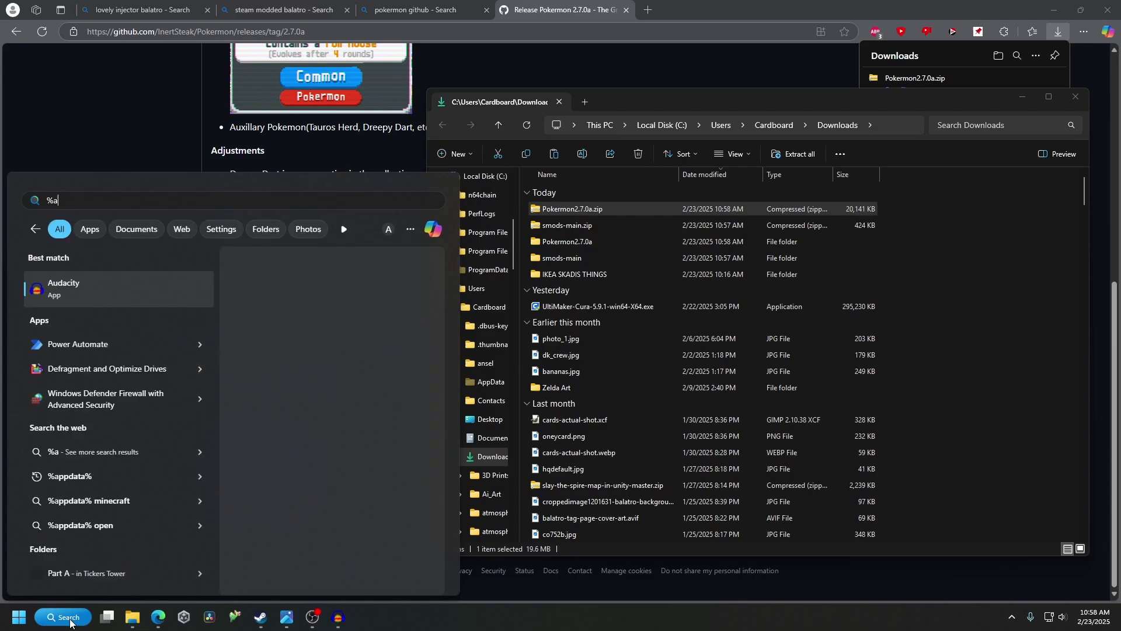
type("ppdata%")
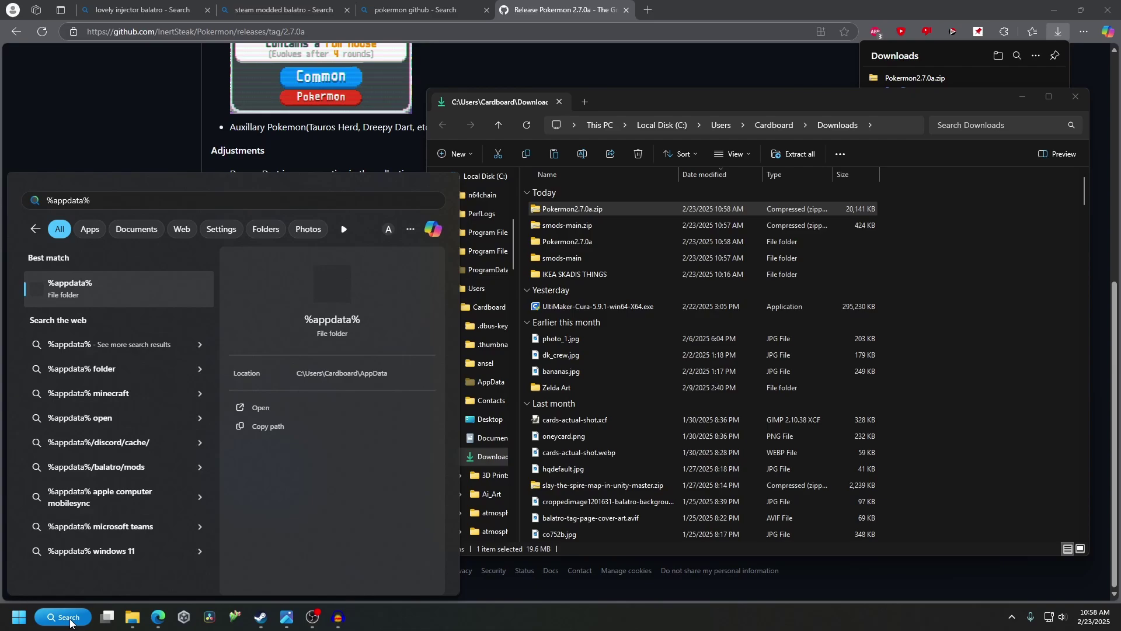
key("Return")
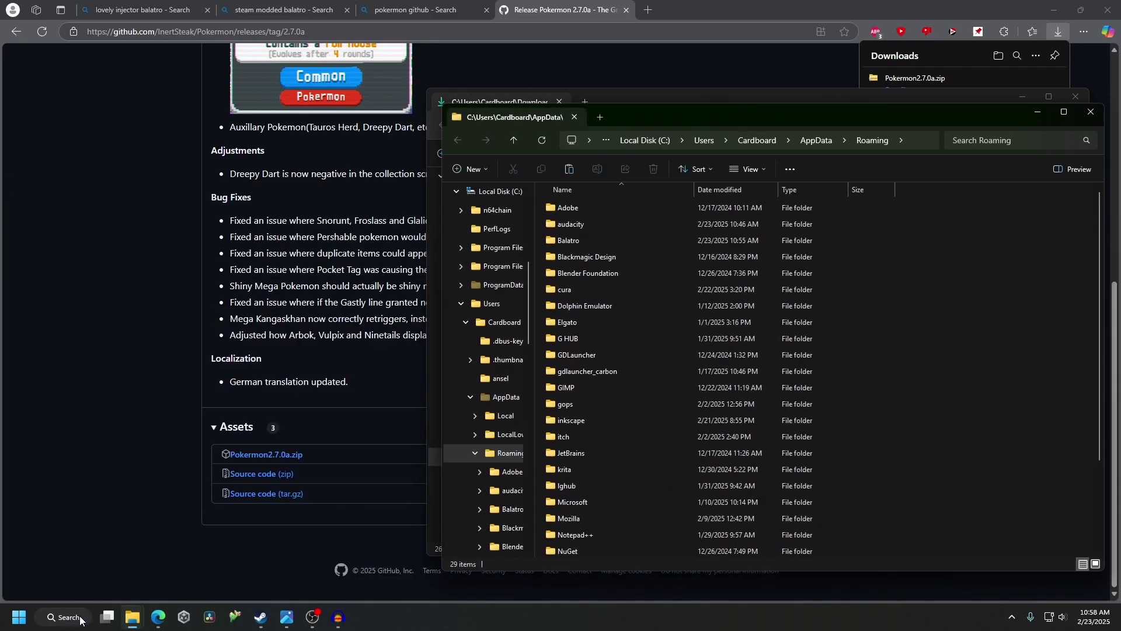
double_click(618, 245)
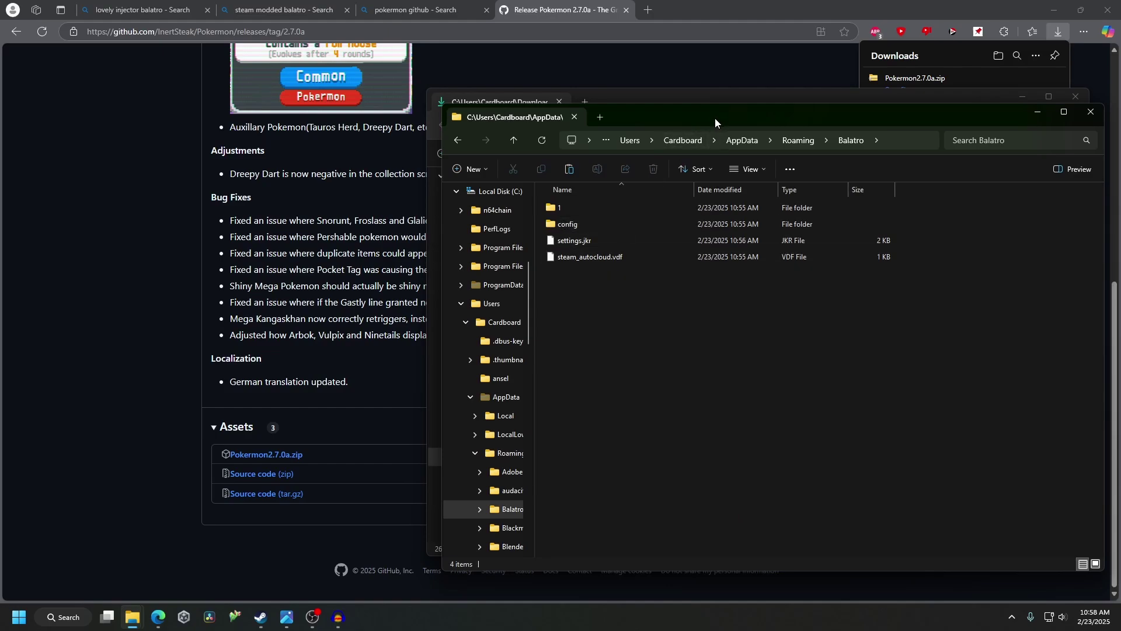
left_click_drag(716, 118, 632, 131)
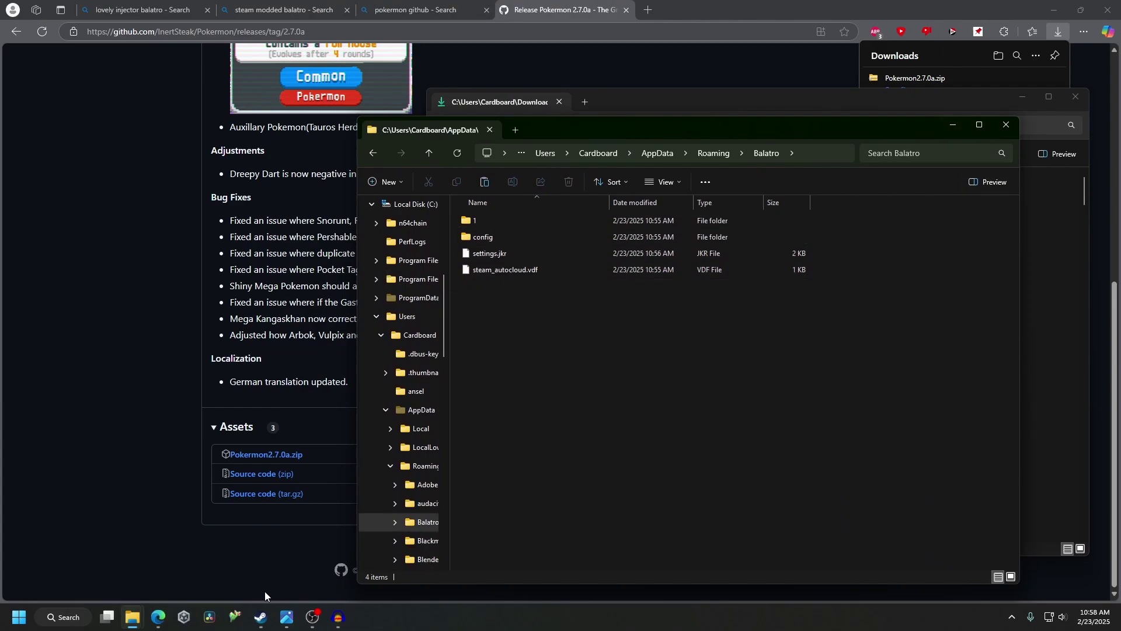
left_click(71, 620)
type("balatro")
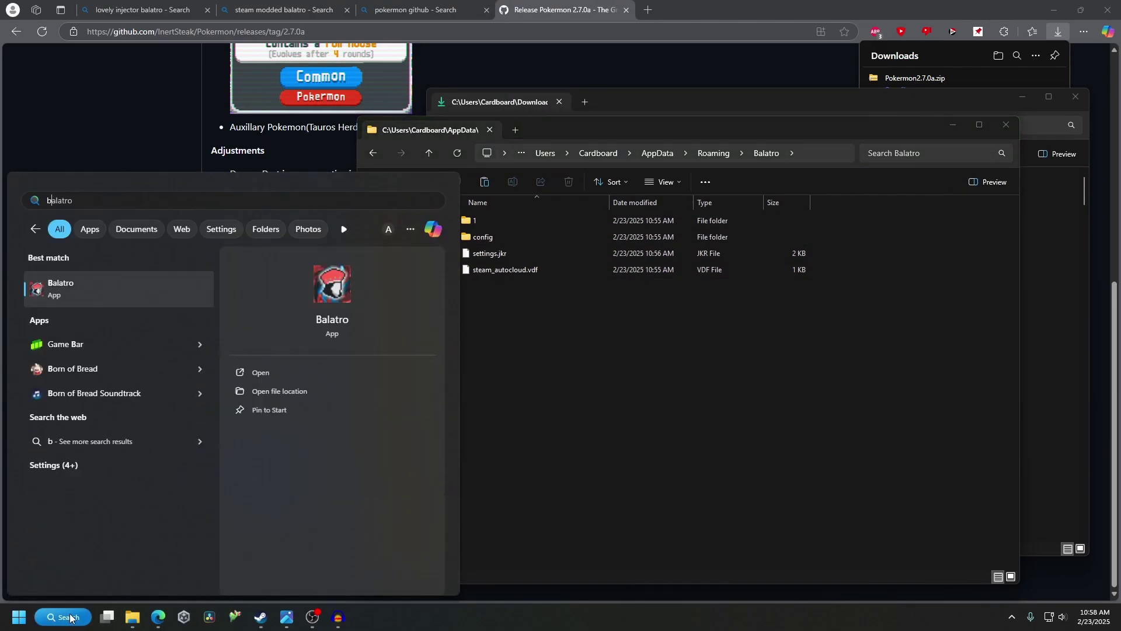
Launch Balatro so Lovely loads, hide the Lovely console, and quit from the title screen
key("Return")
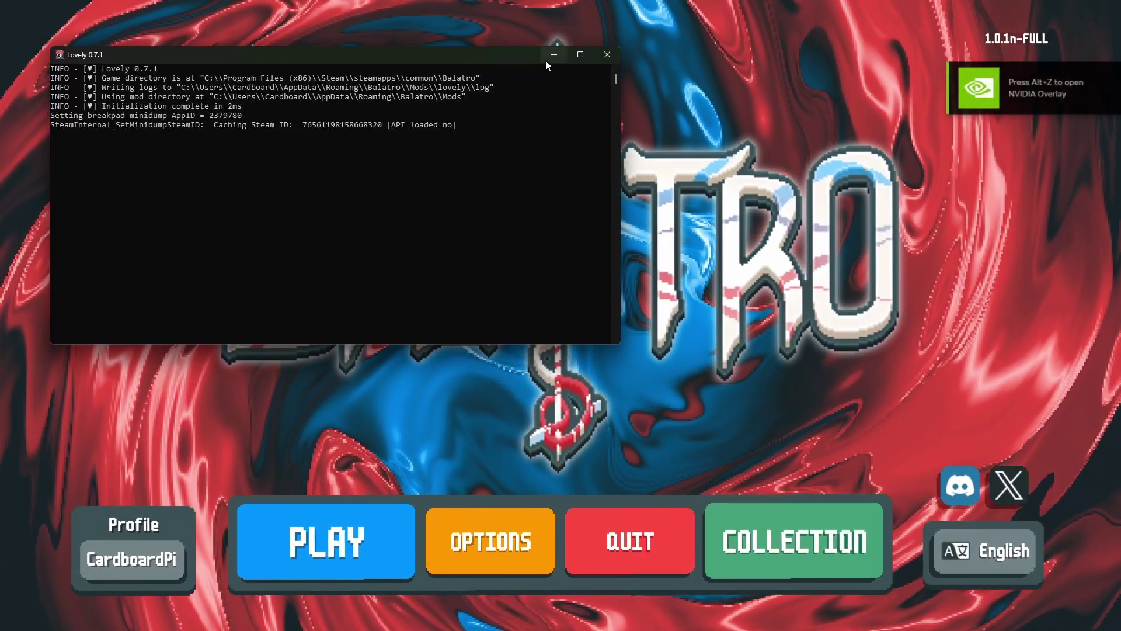
left_click(550, 55)
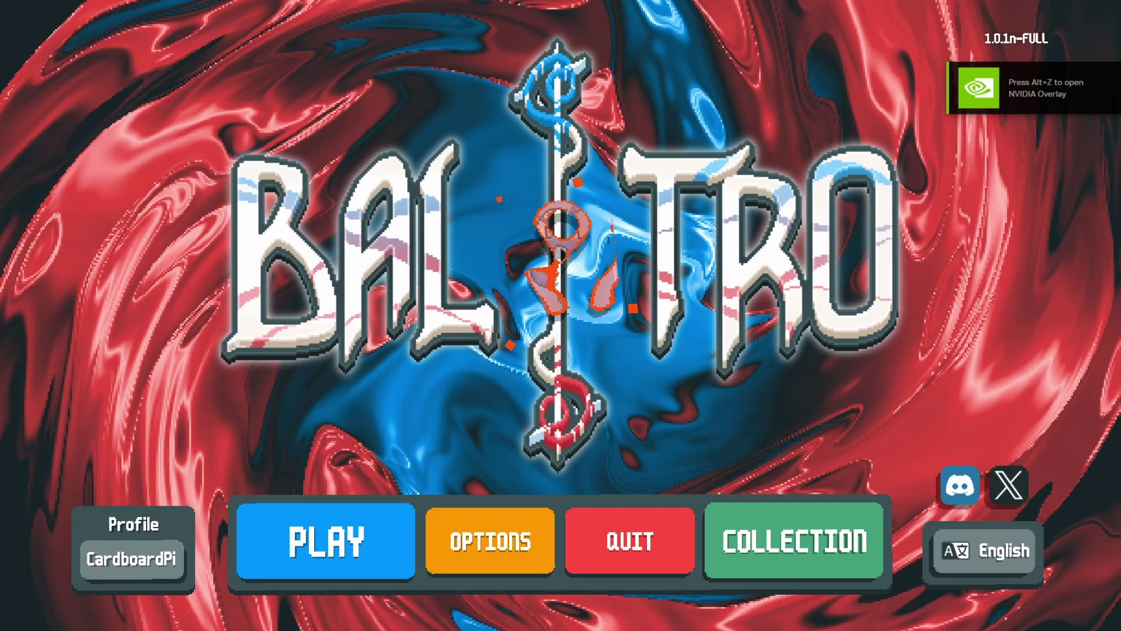
key("alt+Tab")
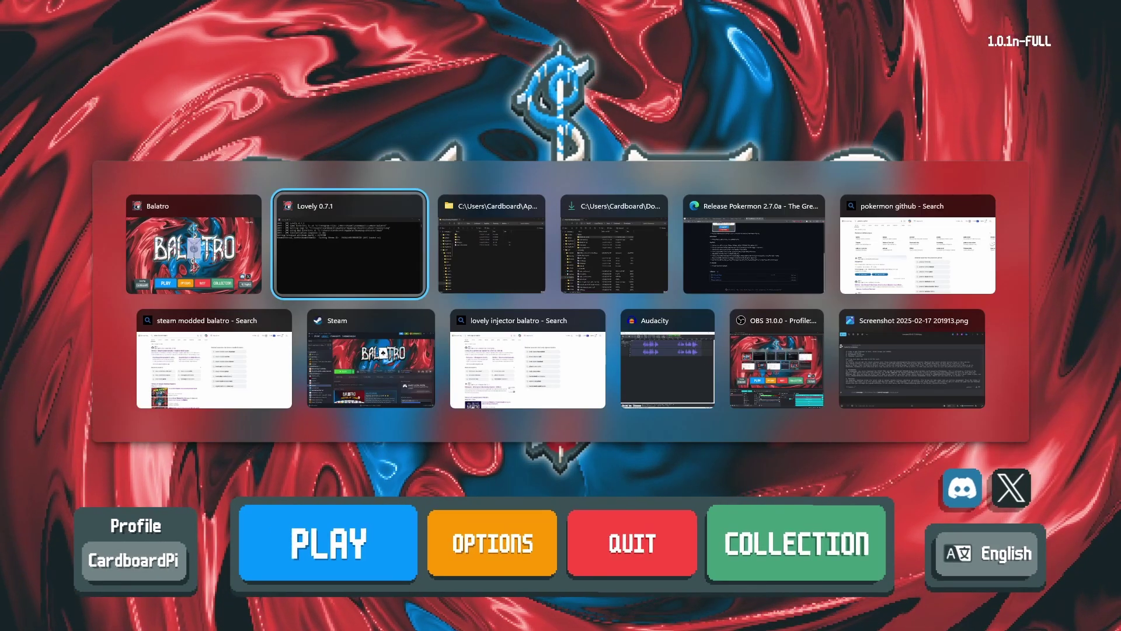
key("Escape")
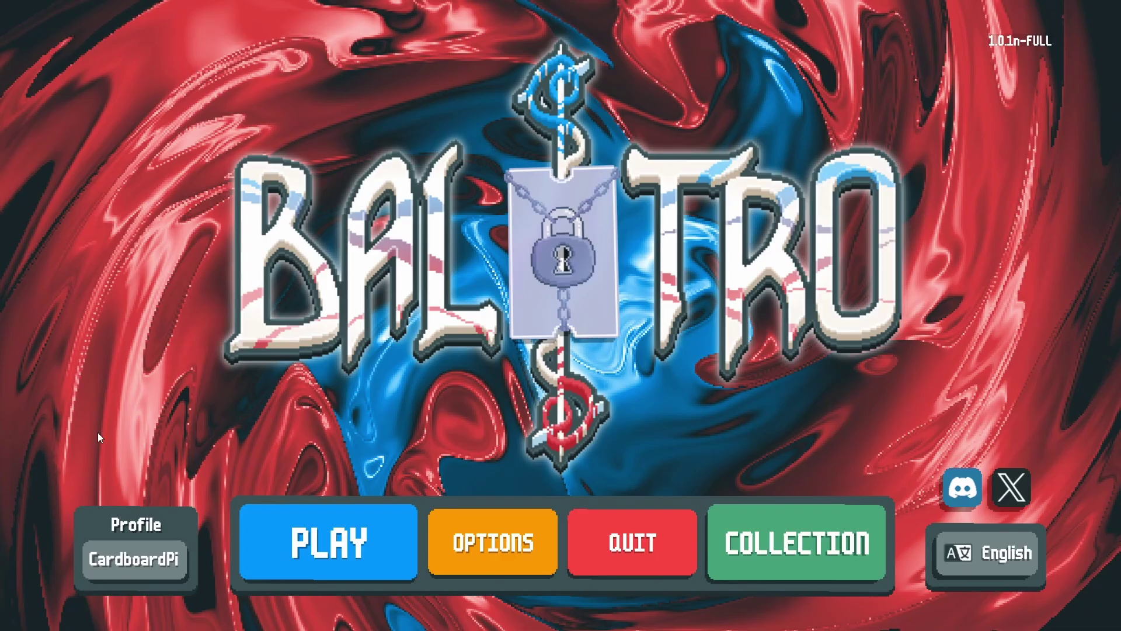
left_click(615, 524)
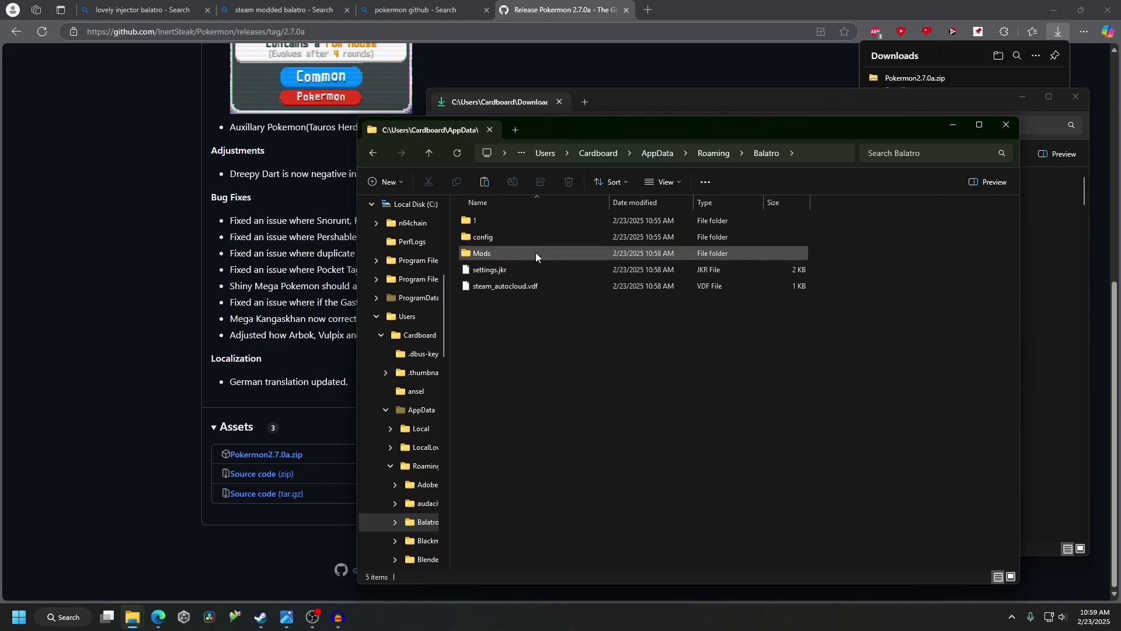
Open the new Mods folder inside AppData\Roaming\Balatro
left_click_drag(573, 133, 519, 121)
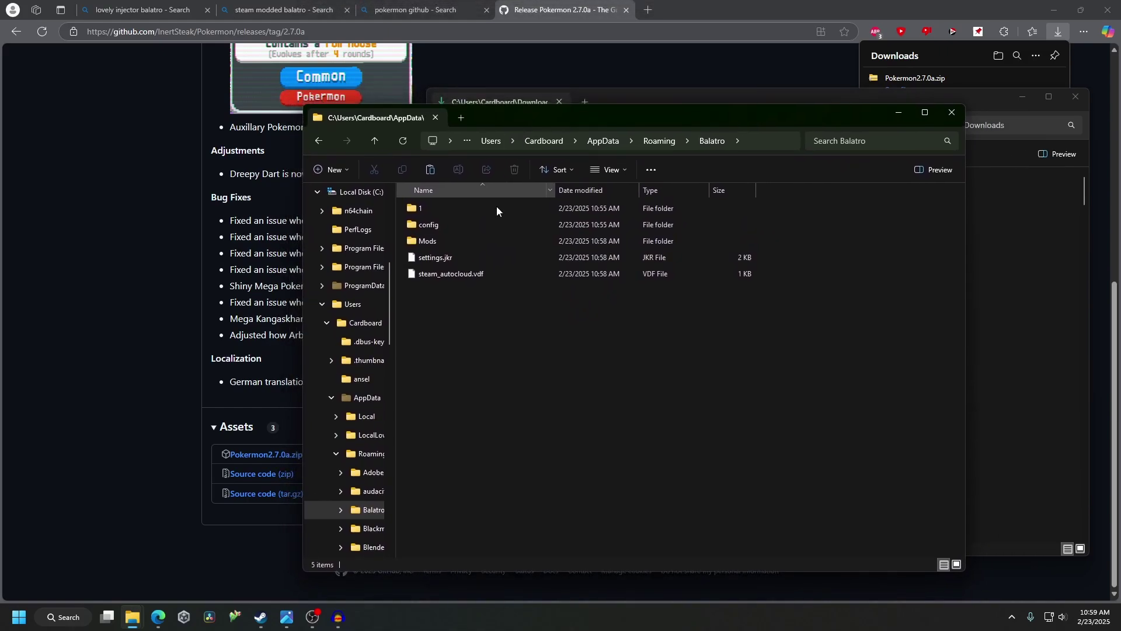
left_click(461, 243)
double_click(461, 243)
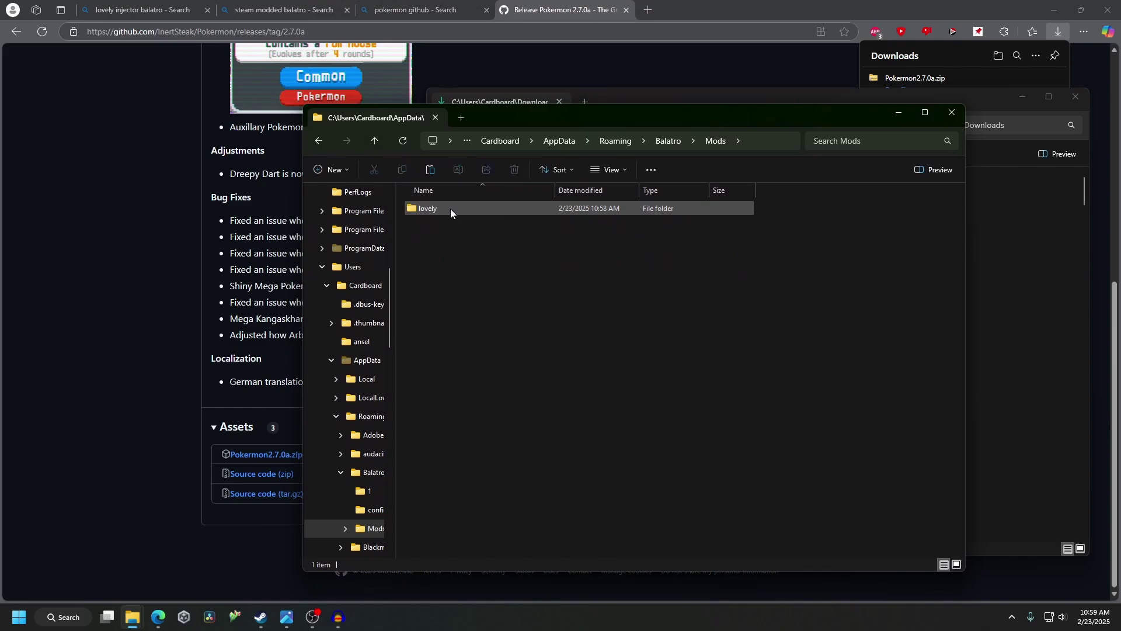
Drag the inner smods-main folder from Downloads\smods-main into the Mods window
left_click_drag(564, 118, 412, 99)
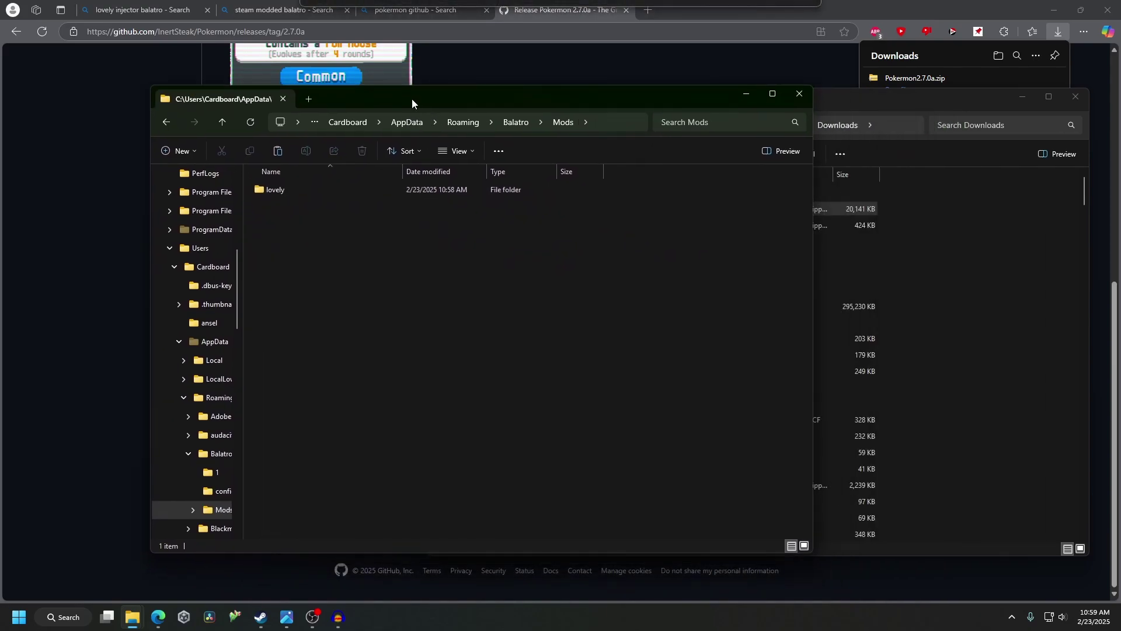
left_click(1019, 289)
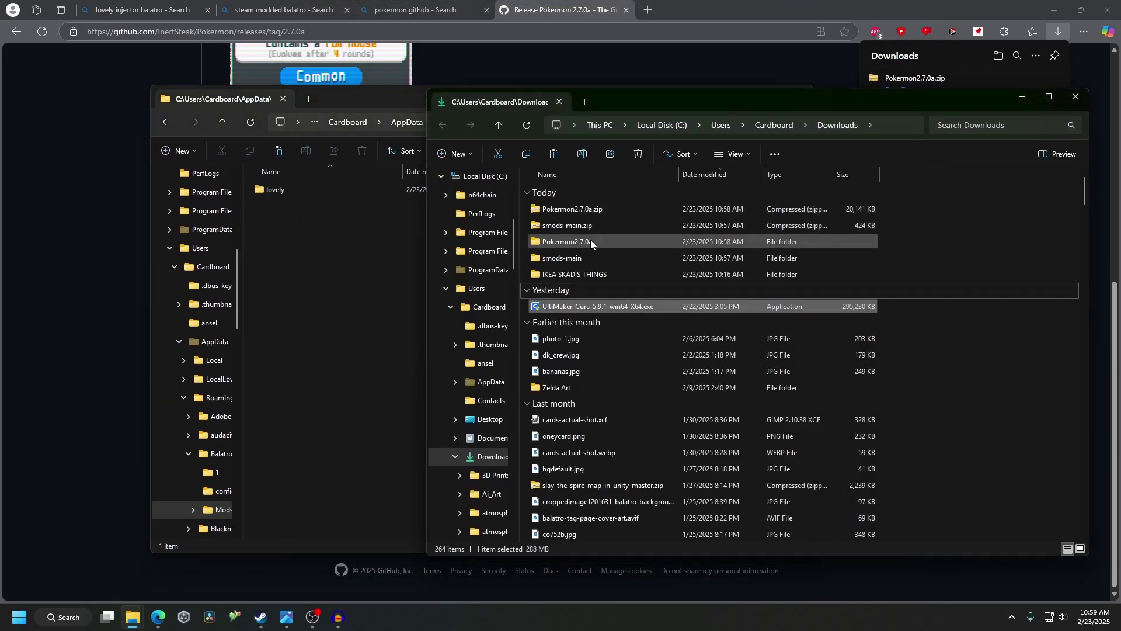
double_click(589, 258)
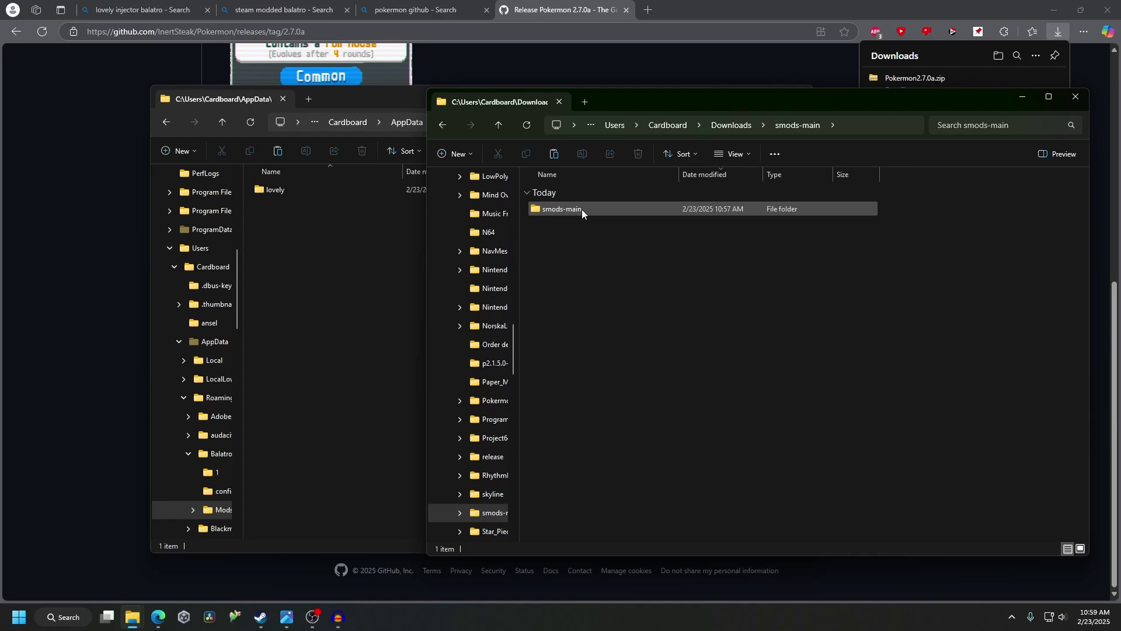
mouse_move(593, 209)
left_mouse_down()
mouse_move(327, 224)
mouse_move(598, 227)
left_mouse_up()
double_click(547, 209)
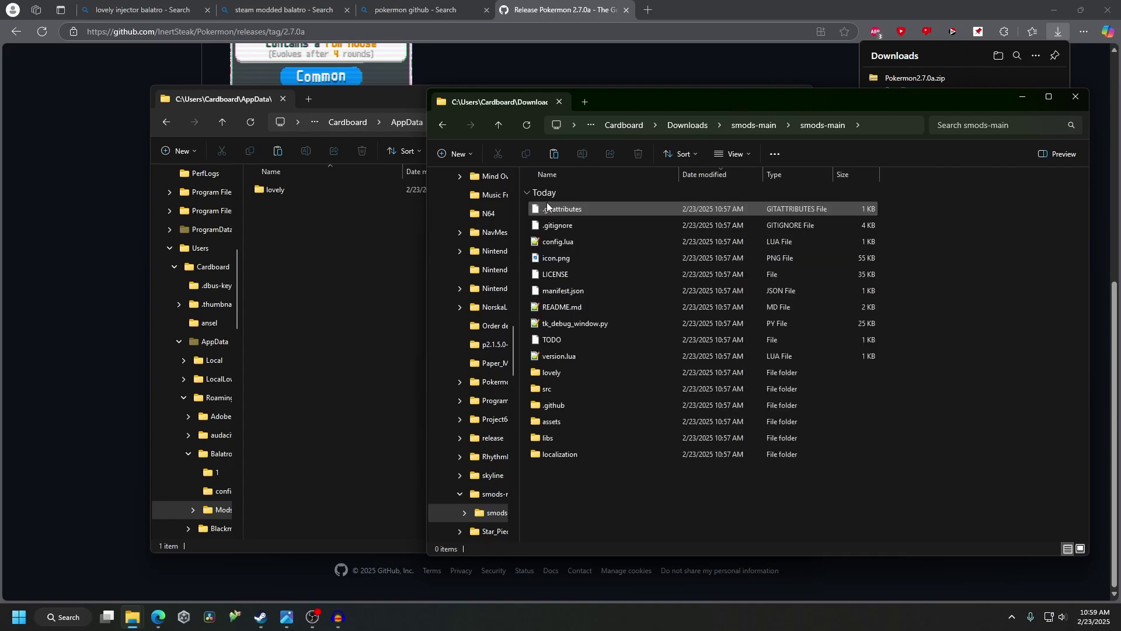
key("alt+Left")
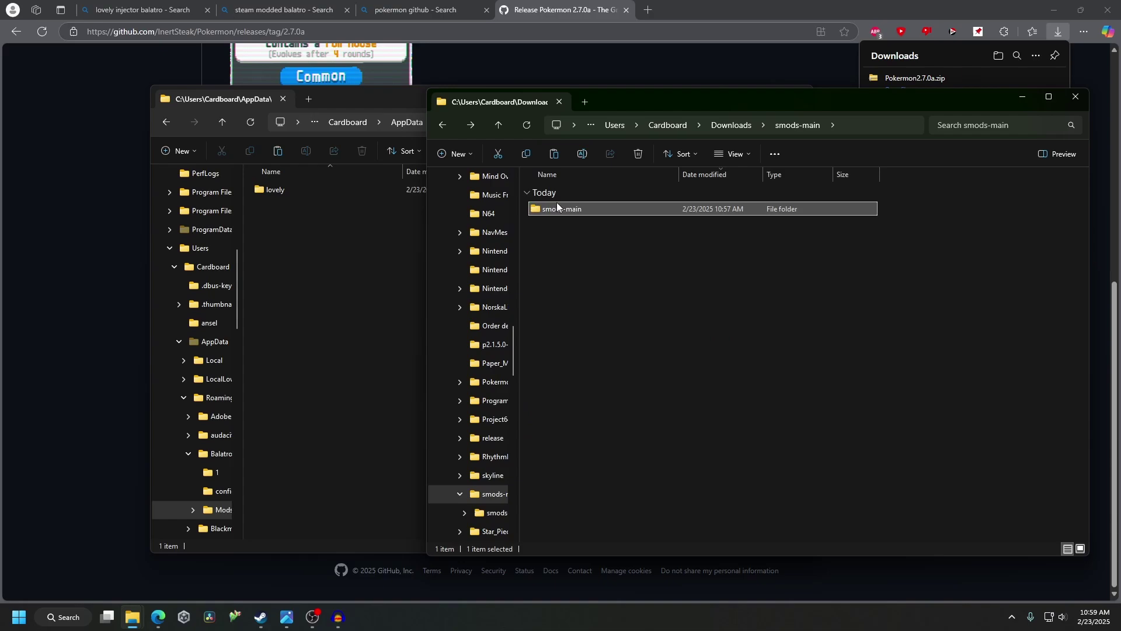
left_click_drag(561, 210, 282, 234)
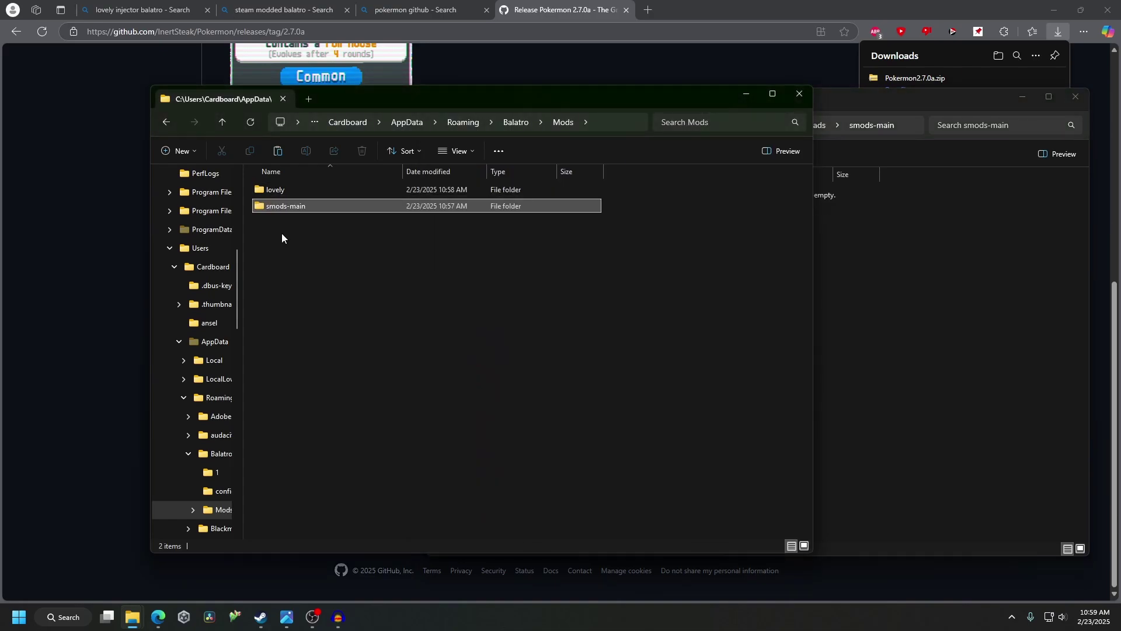
Launch Balatro from Windows search with Steamodded loaded, then quit back to the desktop
left_click(64, 617)
type("bala")
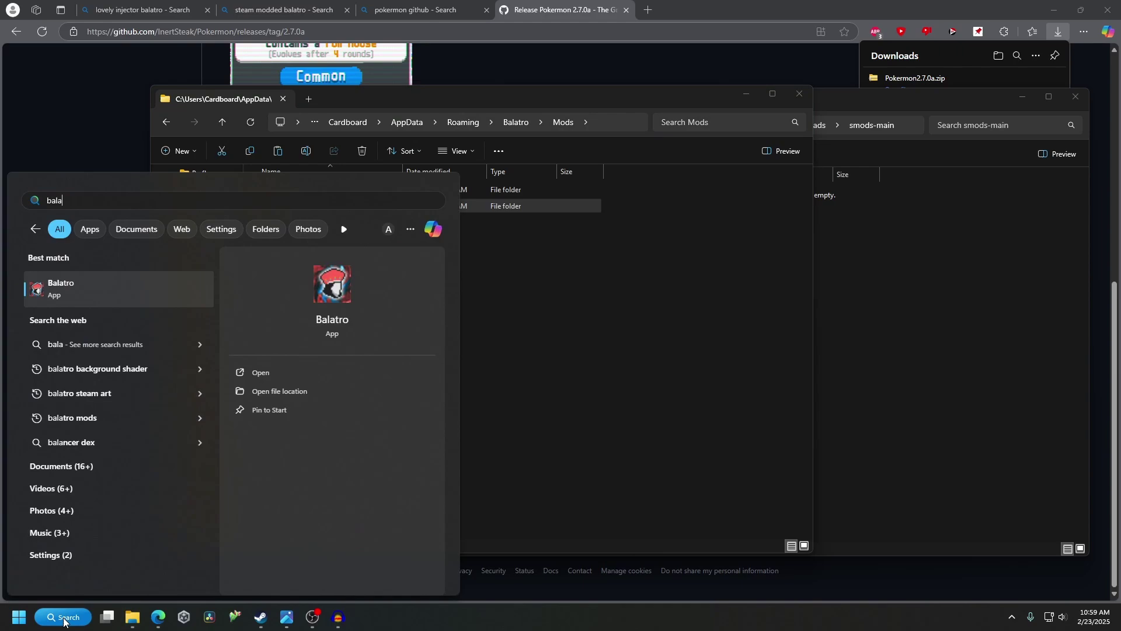
key("Return")
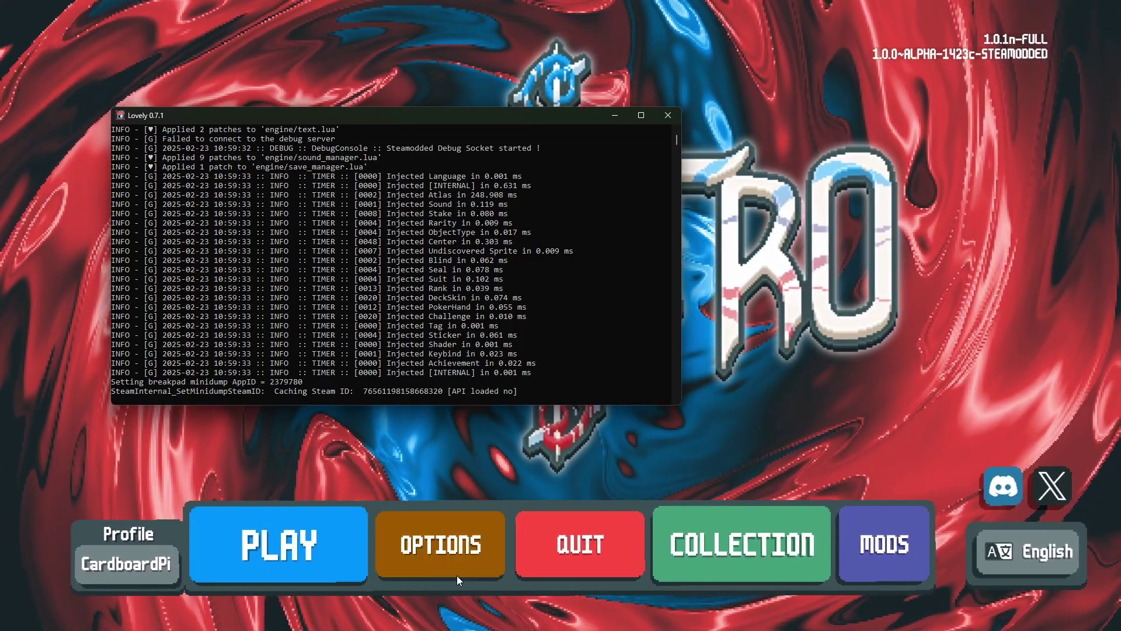
left_click(577, 379)
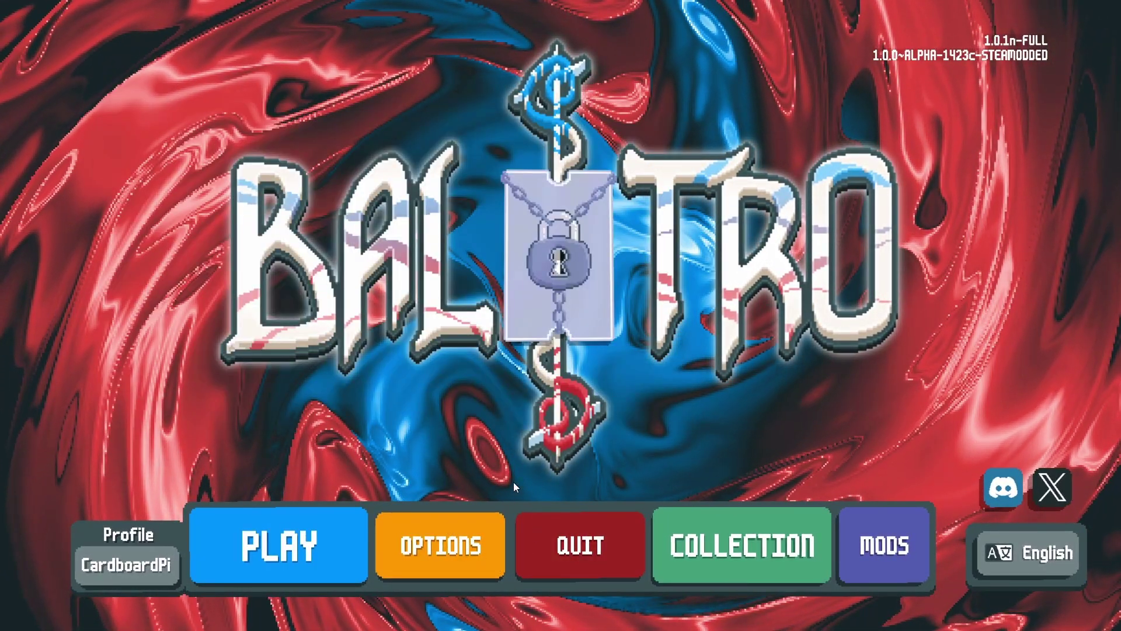
left_click(608, 536)
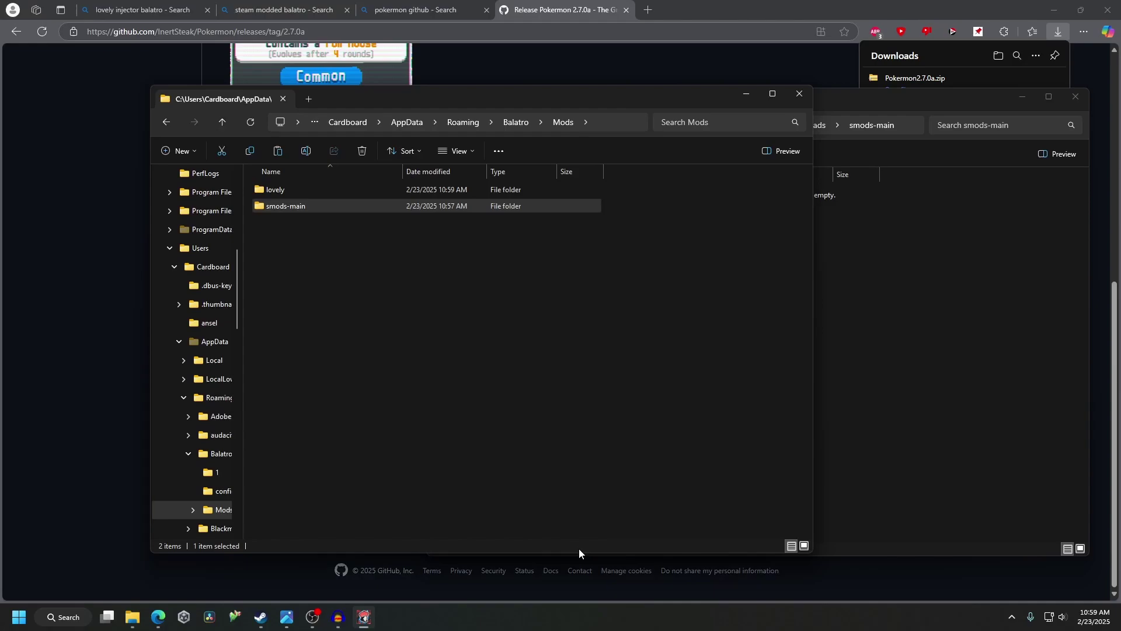
Delete the leftover smods-main folder and smods-main.zip from Downloads
left_click(915, 327)
key("BackSpace")
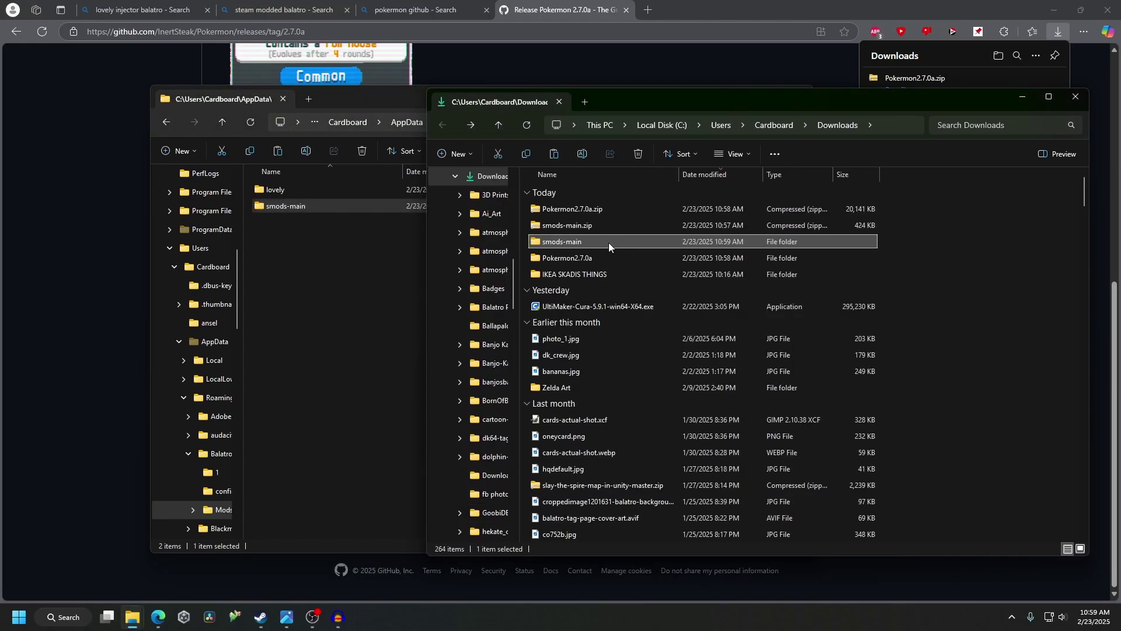
key("Delete")
left_click(599, 220)
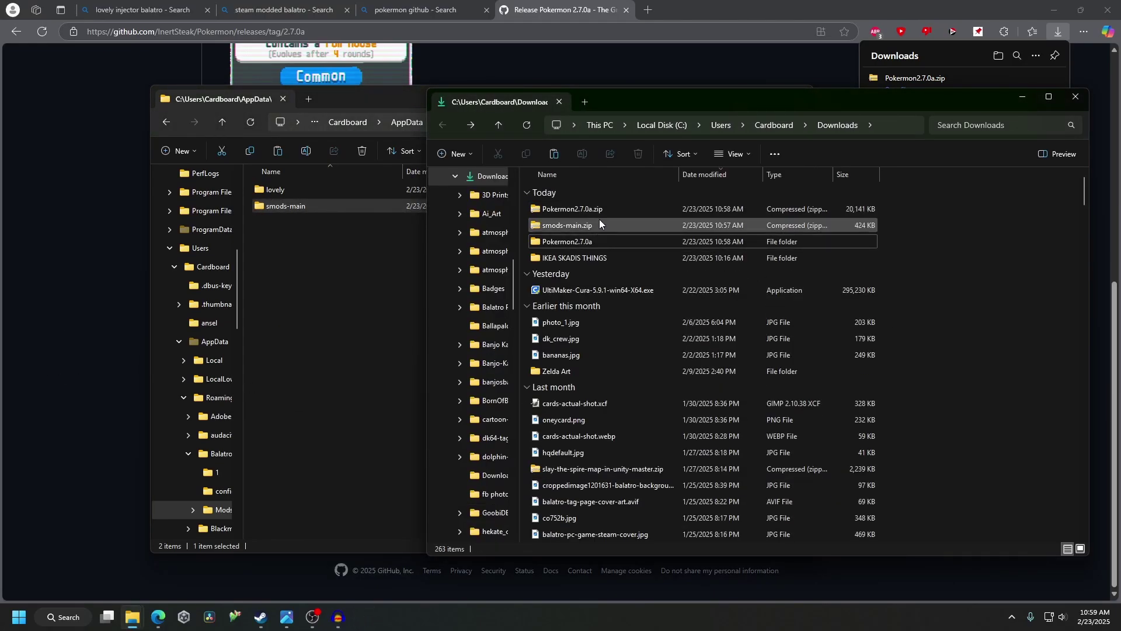
key("Delete")
Move Pokermon-main from the Pokermon2.7.0a folder into Balatro's Mods folder
double_click(609, 226)
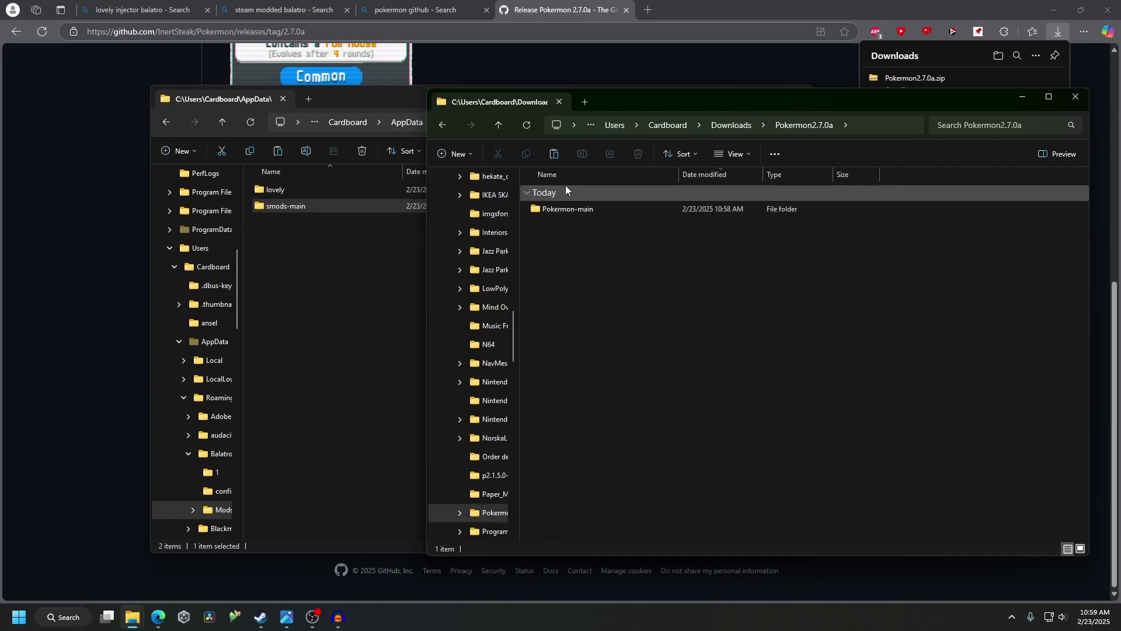
double_click(575, 208)
key("BackSpace")
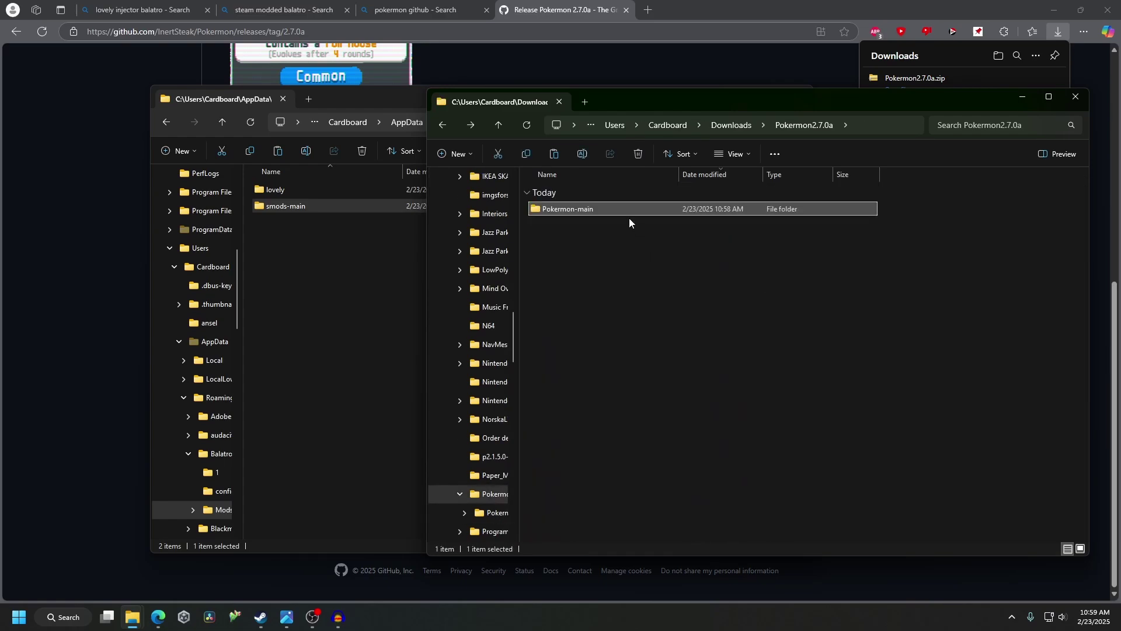
mouse_move(606, 211)
left_mouse_down()
mouse_move(286, 265)
mouse_move(286, 209)
left_mouse_up()
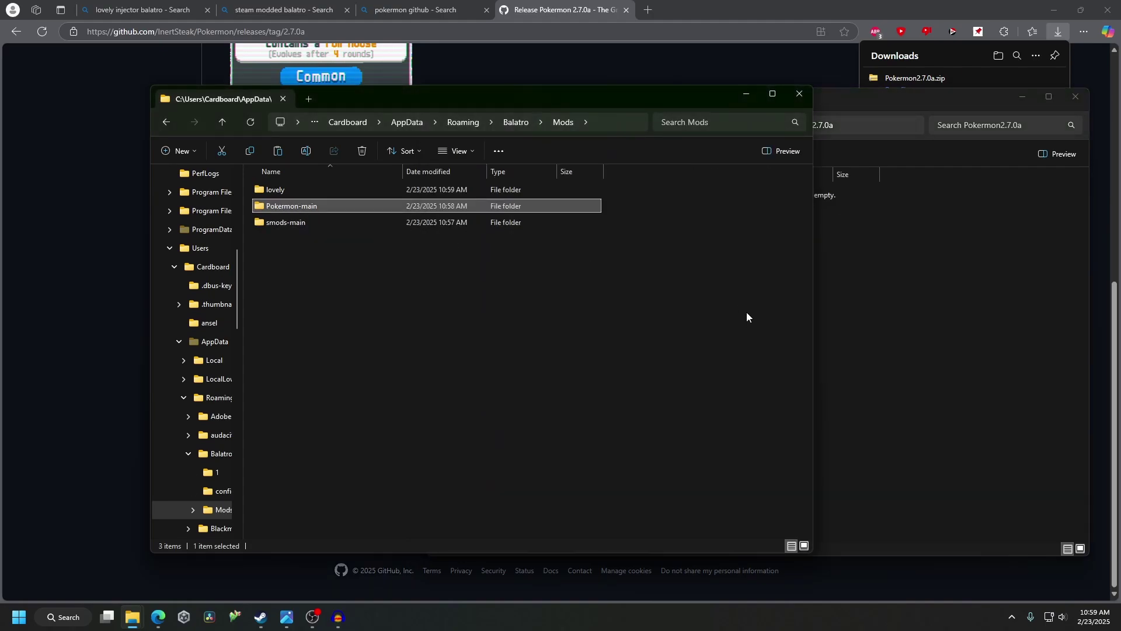
Delete the Pokermon2.7.0a zip and folder from Downloads, returning to the Mods window
left_click(826, 324)
key("BackSpace")
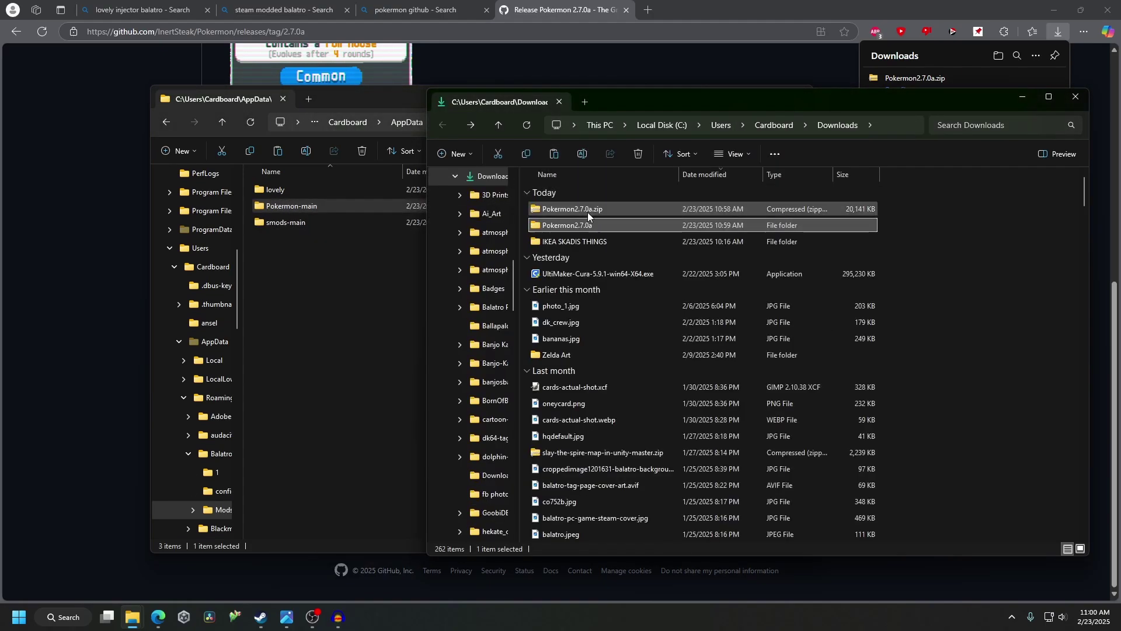
left_click(588, 212, "ctrl")
key("Delete")
left_click(360, 256)
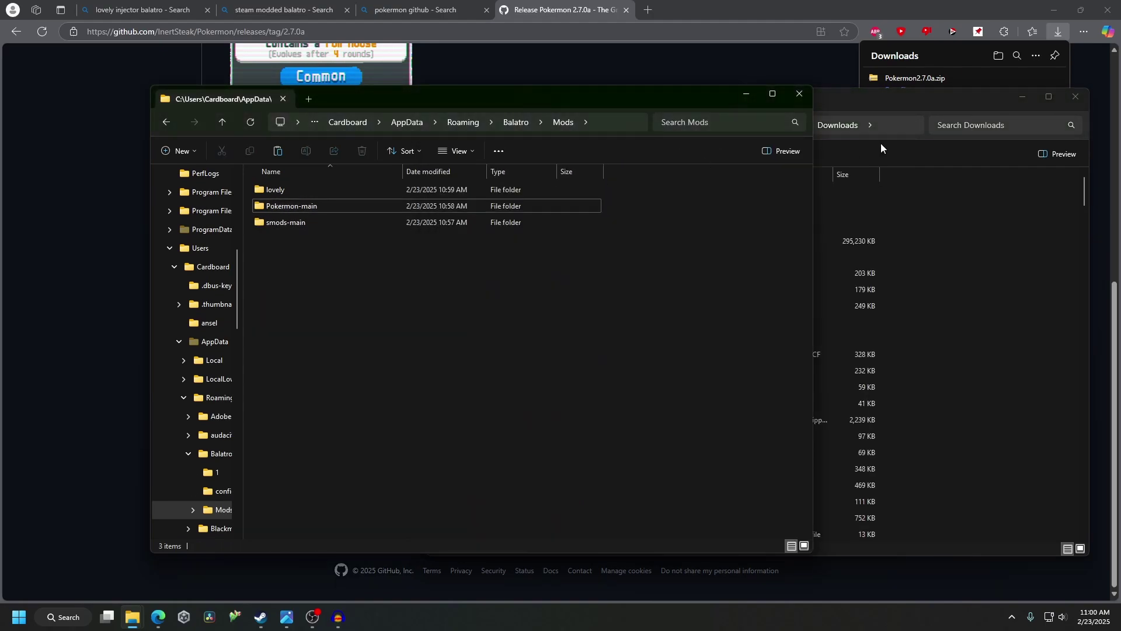
Relaunch Balatro and open Pokermon's details from the activated mods list
key("super")
type("bal")
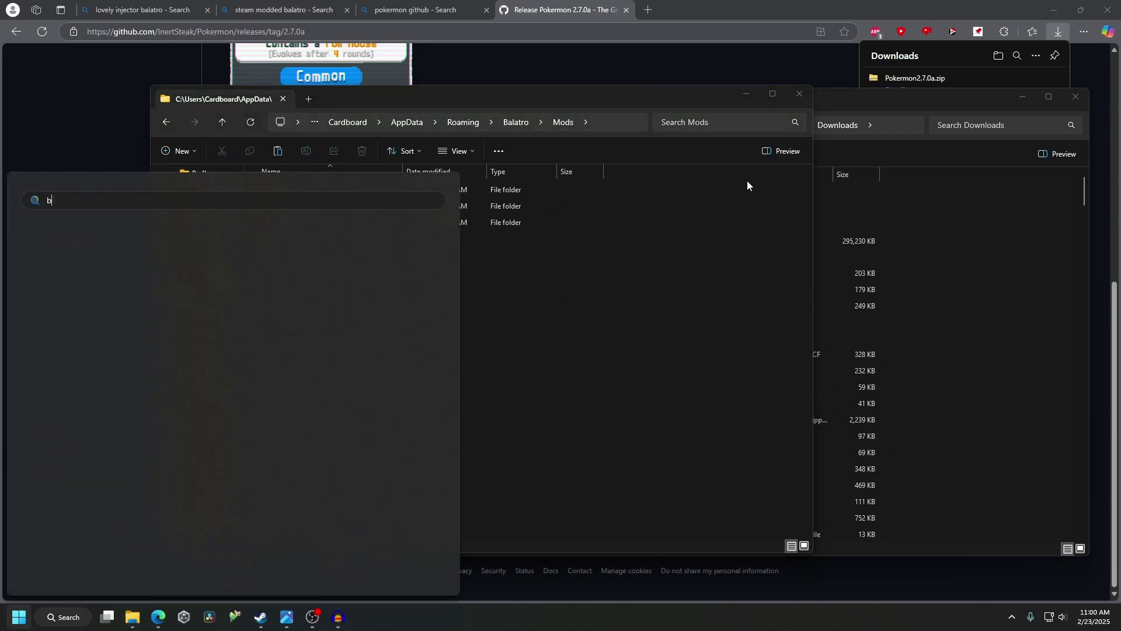
key("Return")
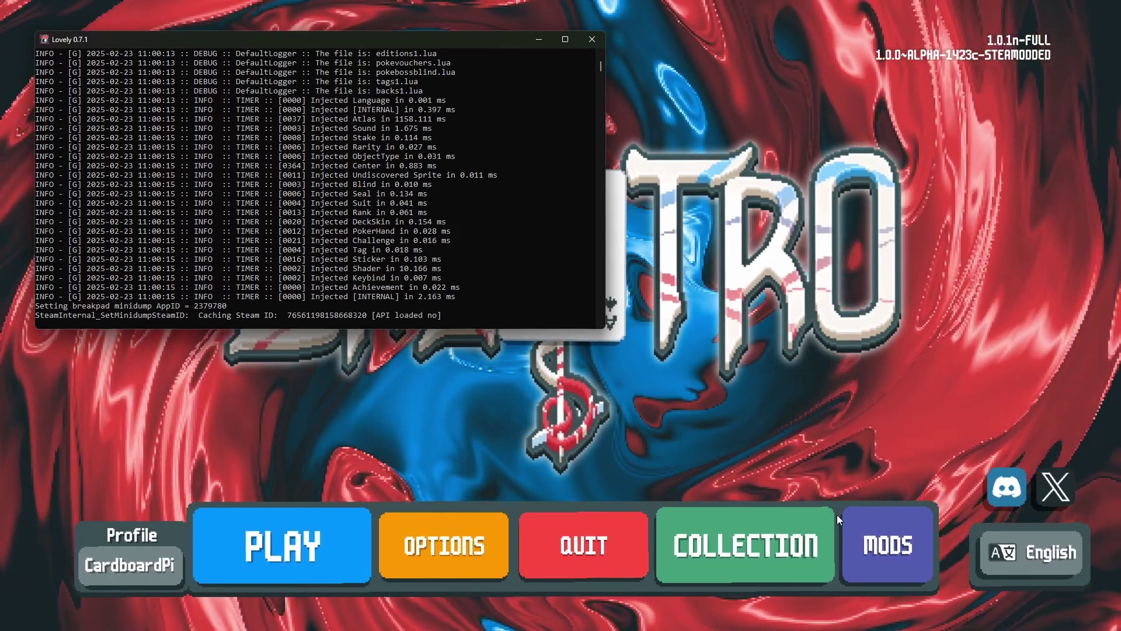
left_click(879, 548)
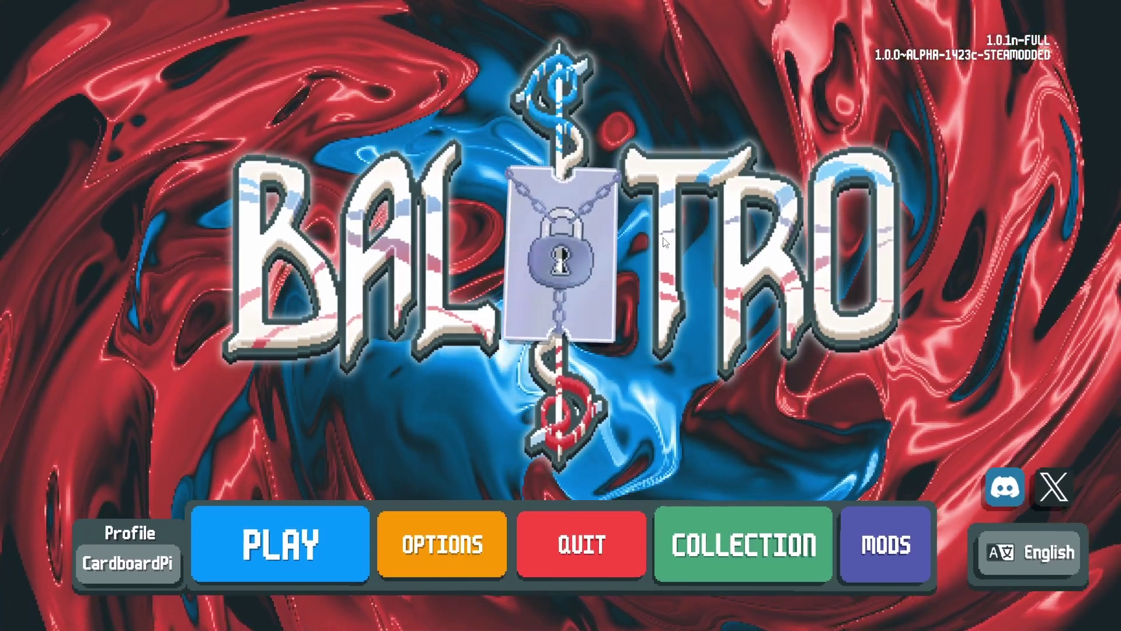
left_click(874, 525)
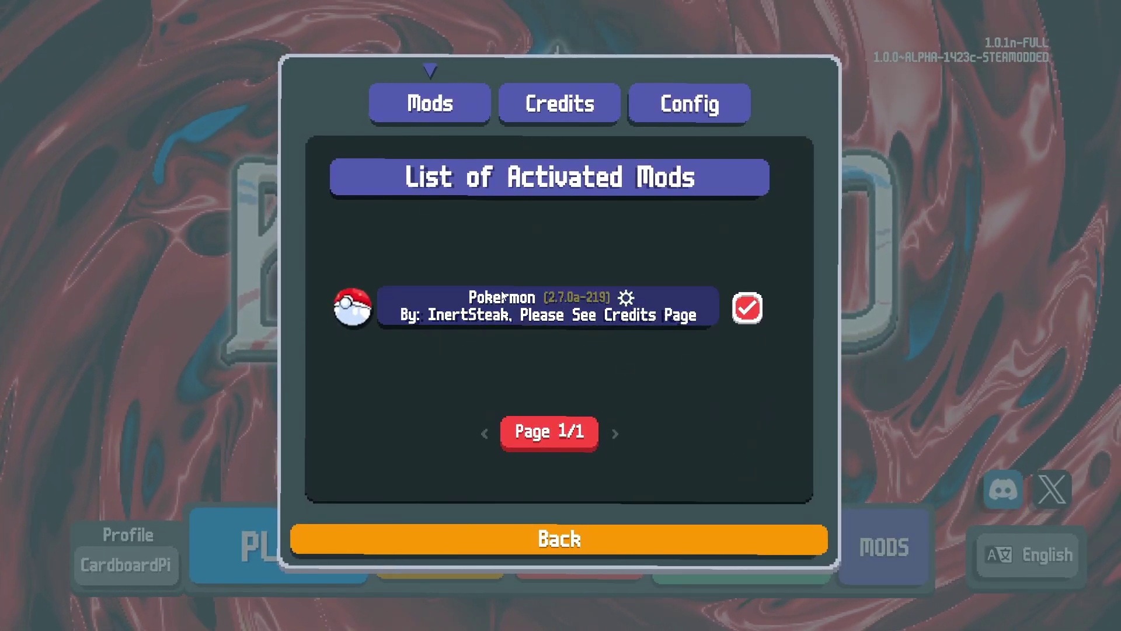
left_click(562, 307)
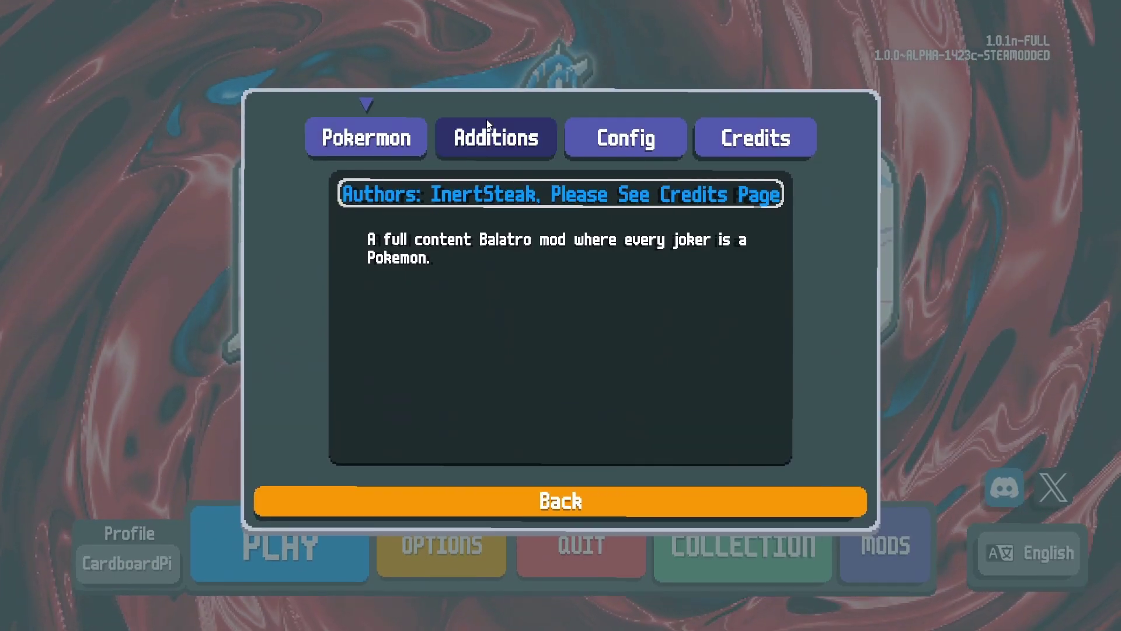
Browse Pokermon's Additions, Jokers collection, Config settings and Credits pages
left_click(489, 136)
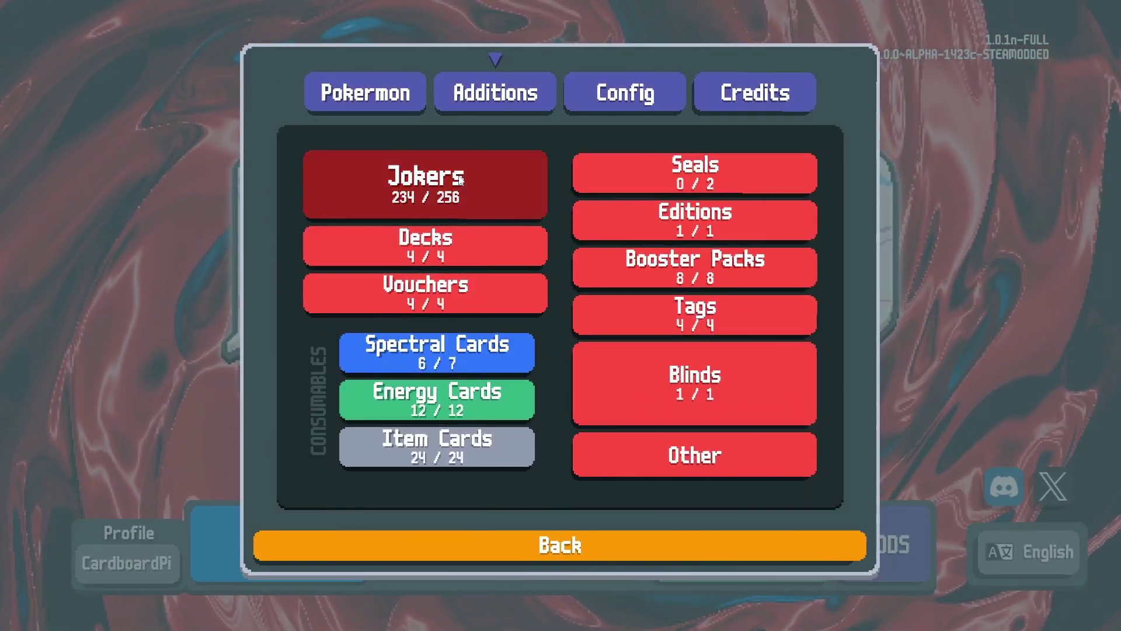
left_click(426, 183)
left_click(566, 553)
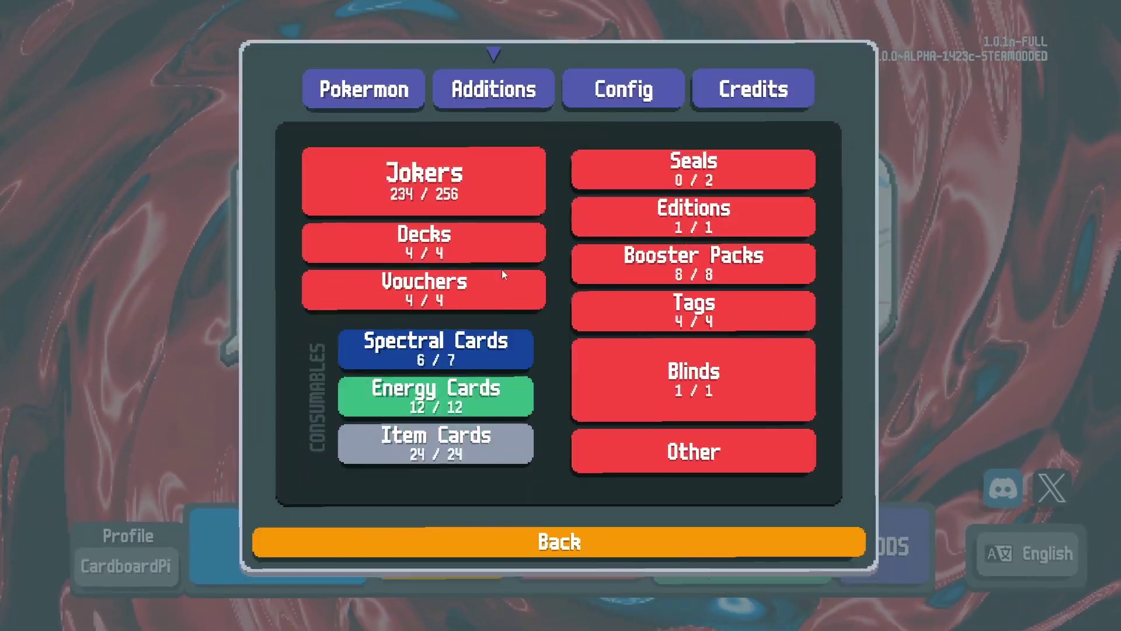
left_click(616, 101)
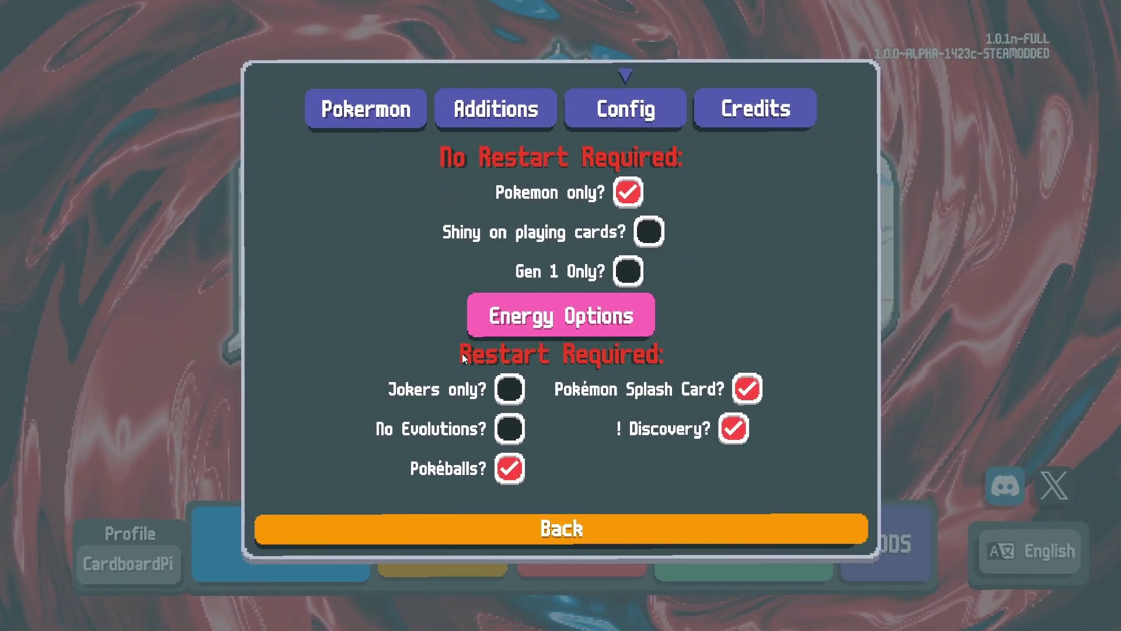
left_click(723, 107)
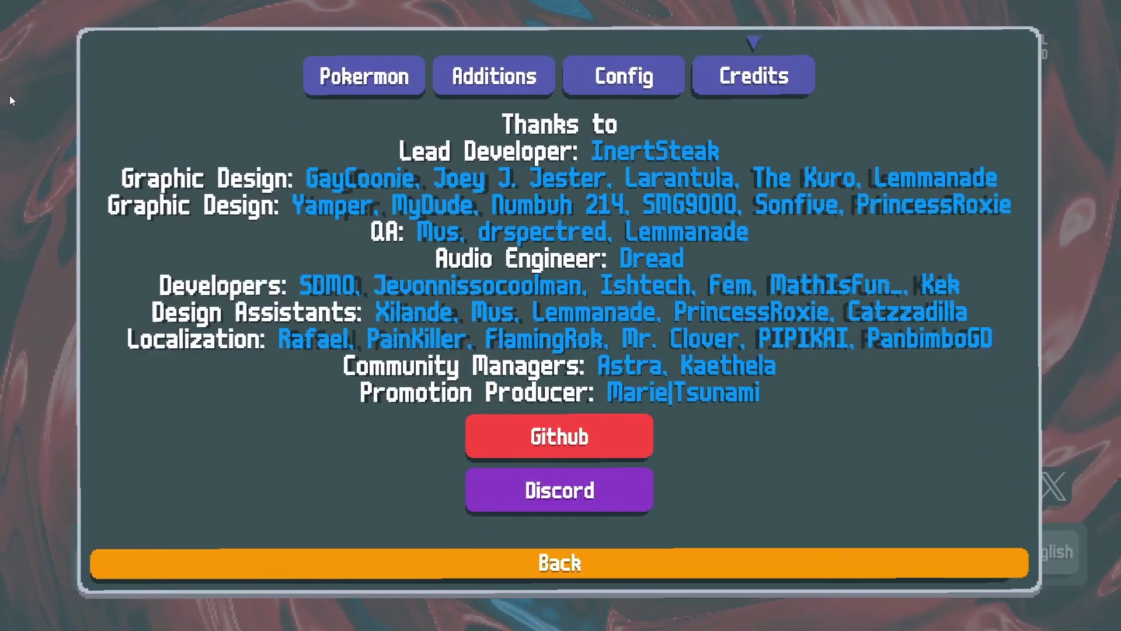